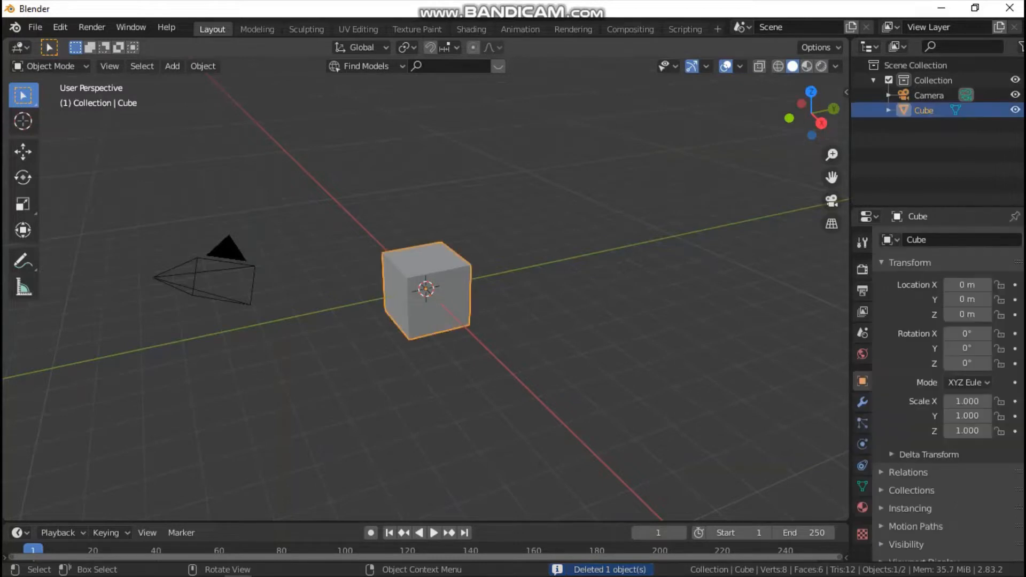
Step: Delete the default cube and hide the default camera
key("x")
left_click(434, 298)
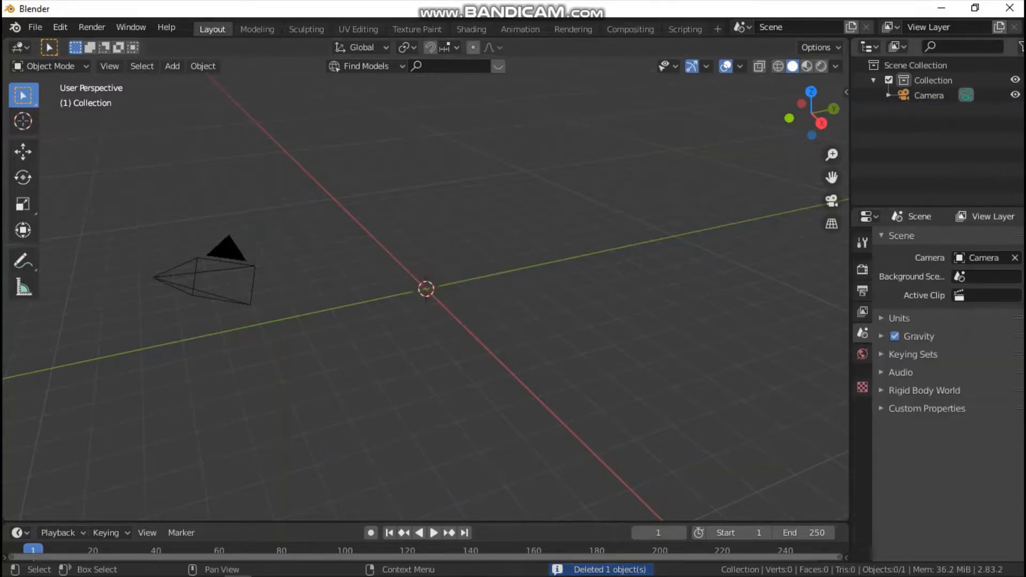
key("a")
key("Delete")
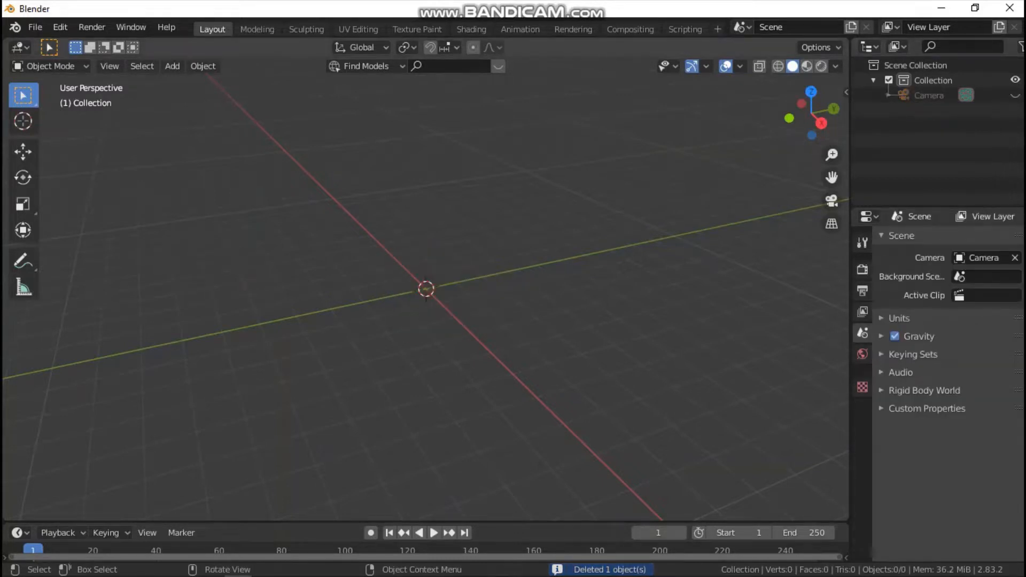
Step: Start an append from the front orthographic view and open the POKEMON Universe folder inside NOU-3d Blender on the Desktop
key("grave")
left_click(332, 212)
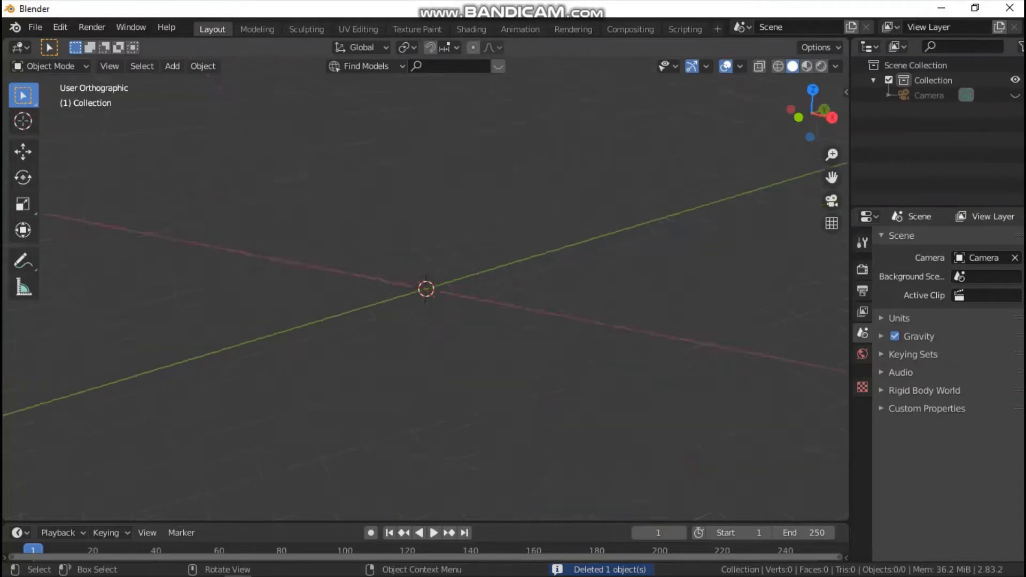
scroll(426, 289, "up", 2)
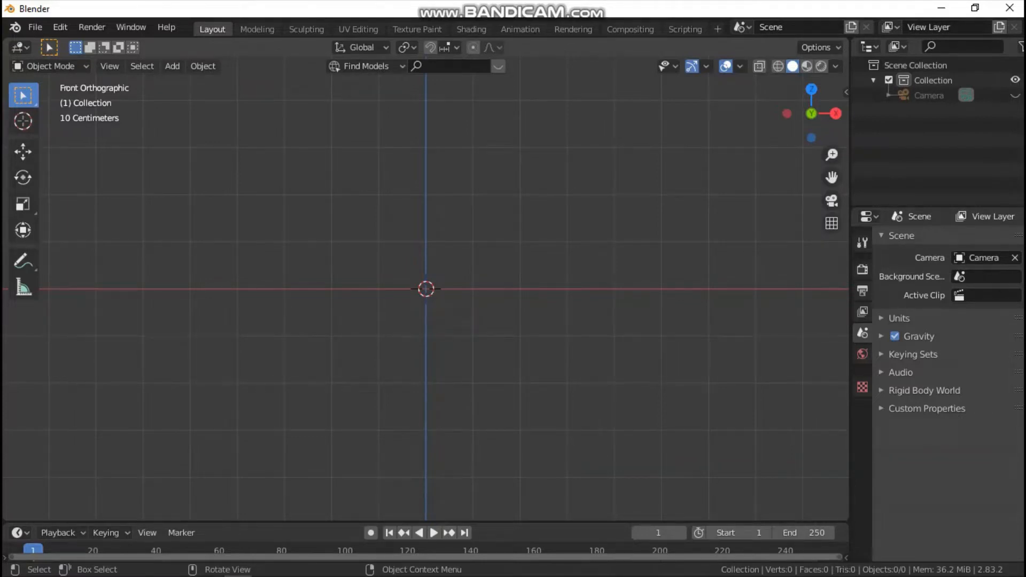
left_click(35, 27)
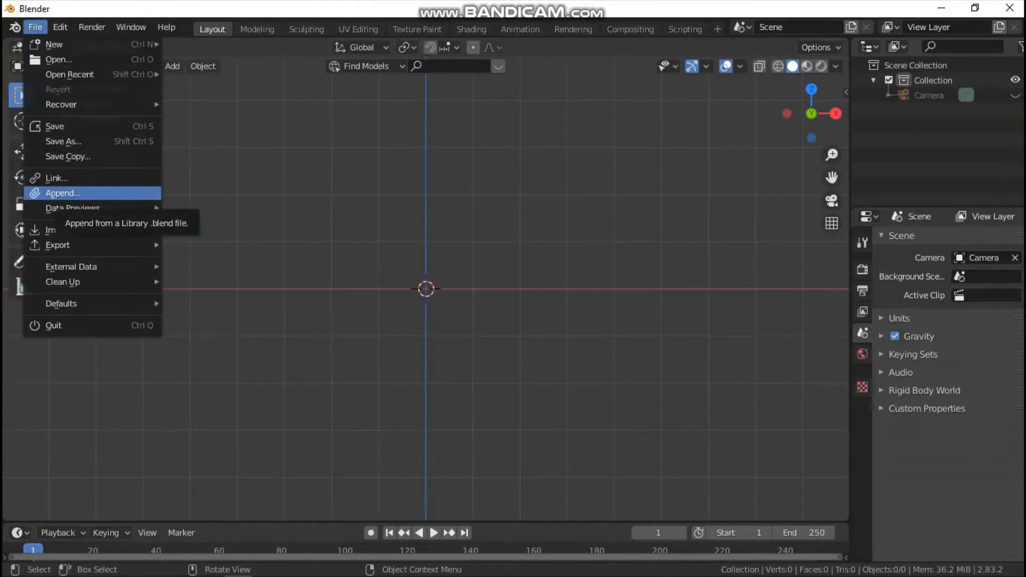
left_click(62, 193)
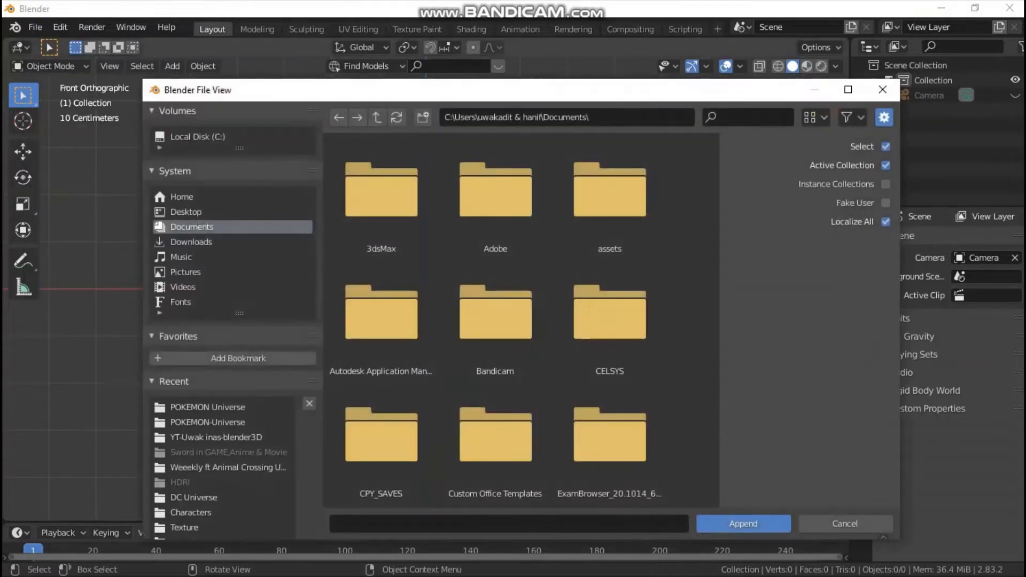
left_click(186, 212)
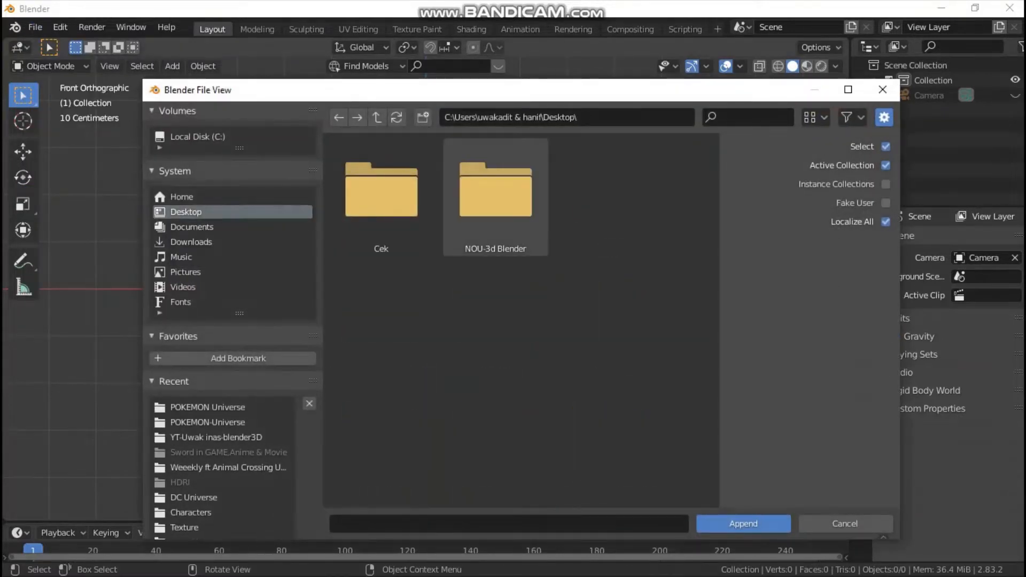
double_click(496, 197)
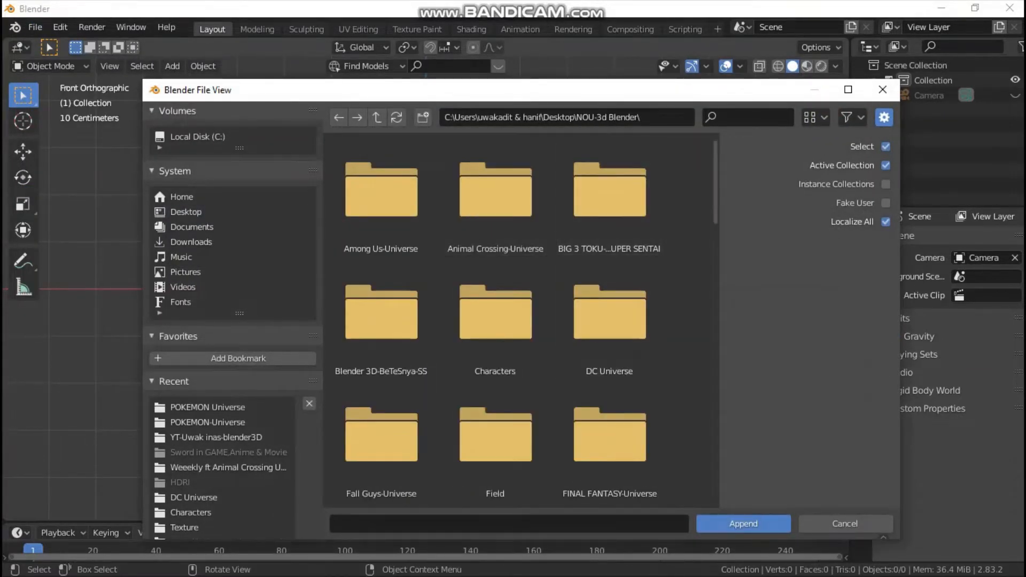
scroll(521, 320, "down", 5)
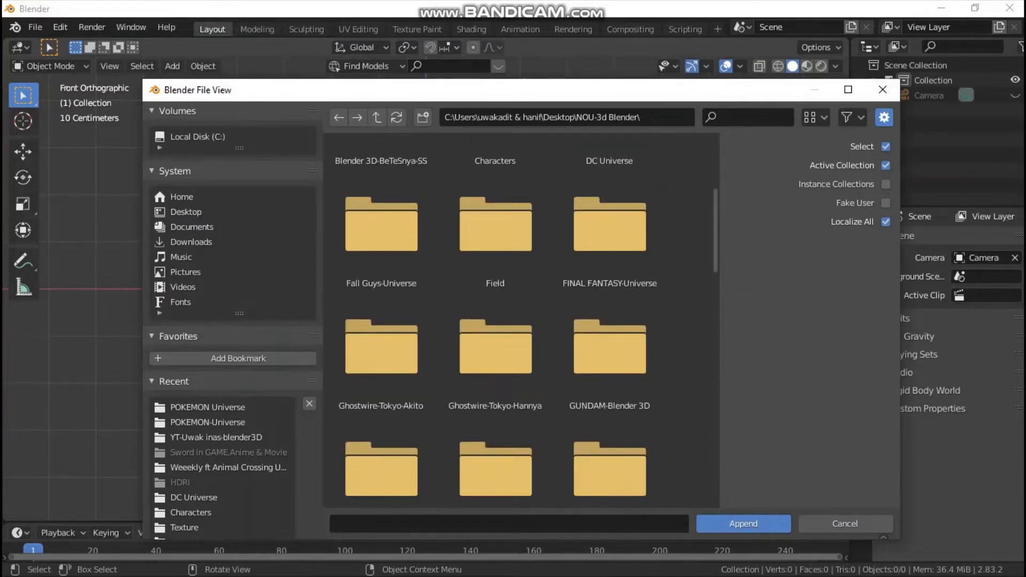
scroll(521, 321, "down", 6)
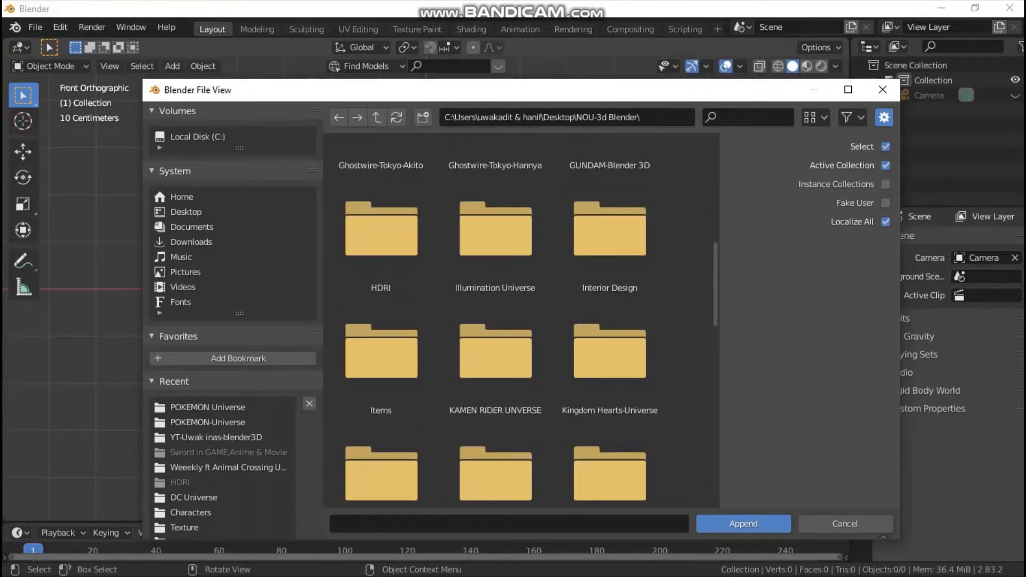
scroll(521, 321, "down", 4)
scroll(522, 321, "down", 11)
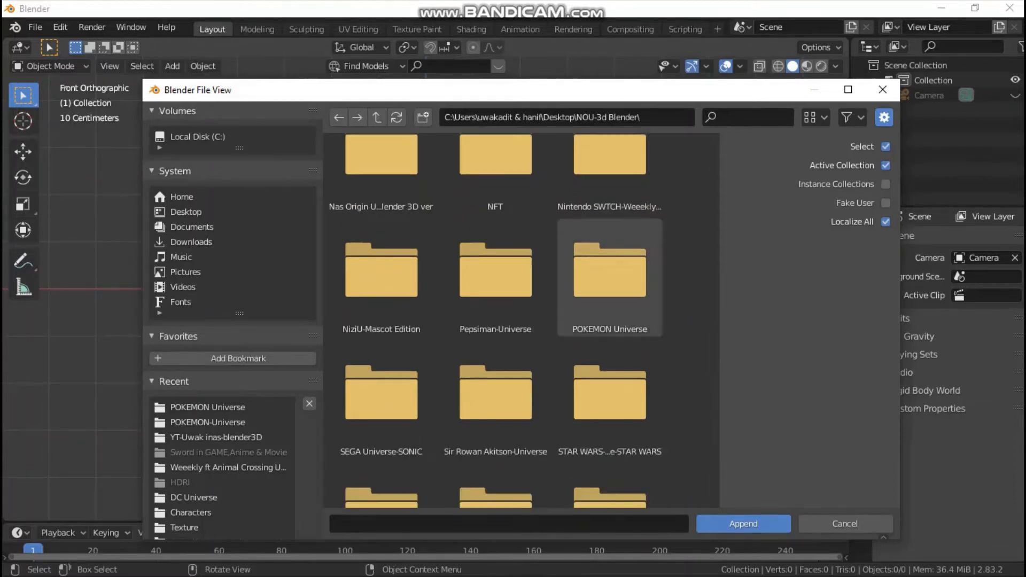
double_click(609, 269)
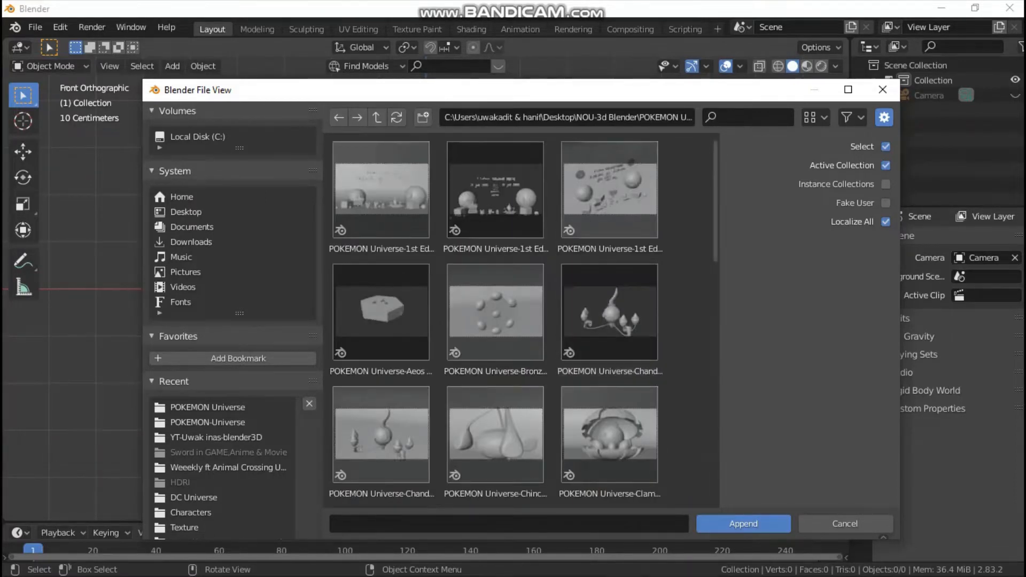
Step: Append the Collection from the POKEMON Universe Chandelurev1-02.blend file into the scene
scroll(524, 320, "down", 2)
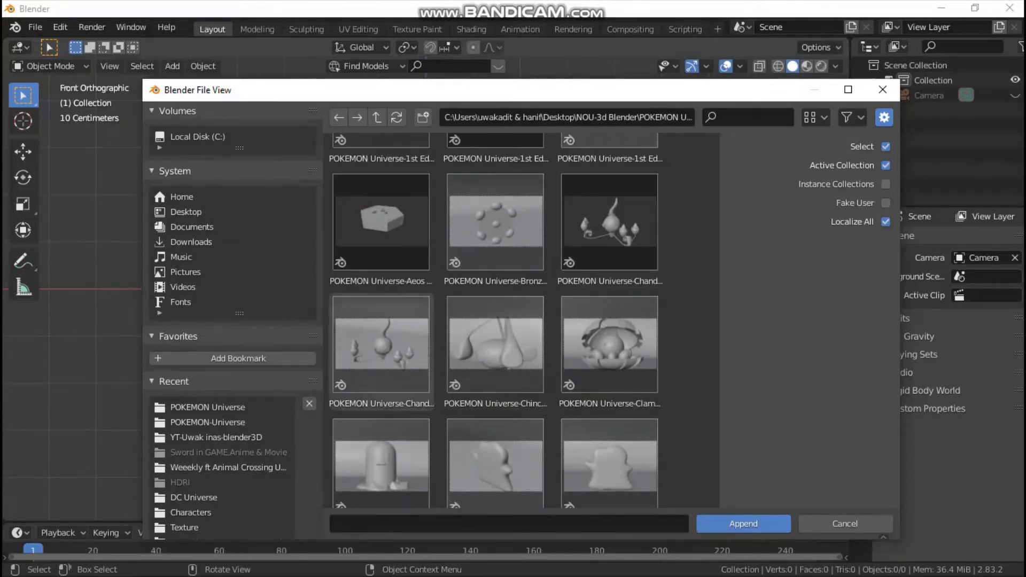
double_click(381, 342)
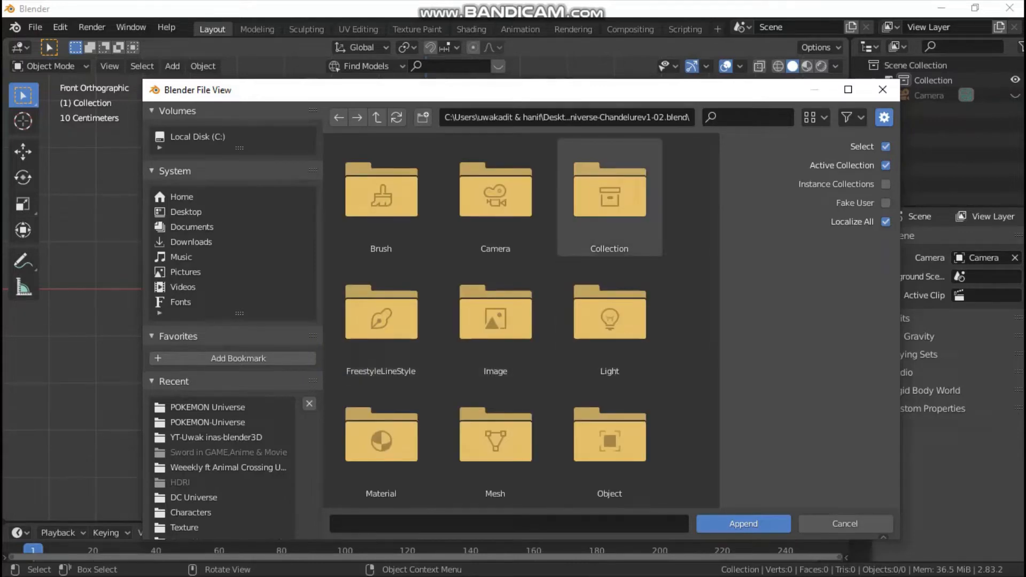
left_click(339, 117)
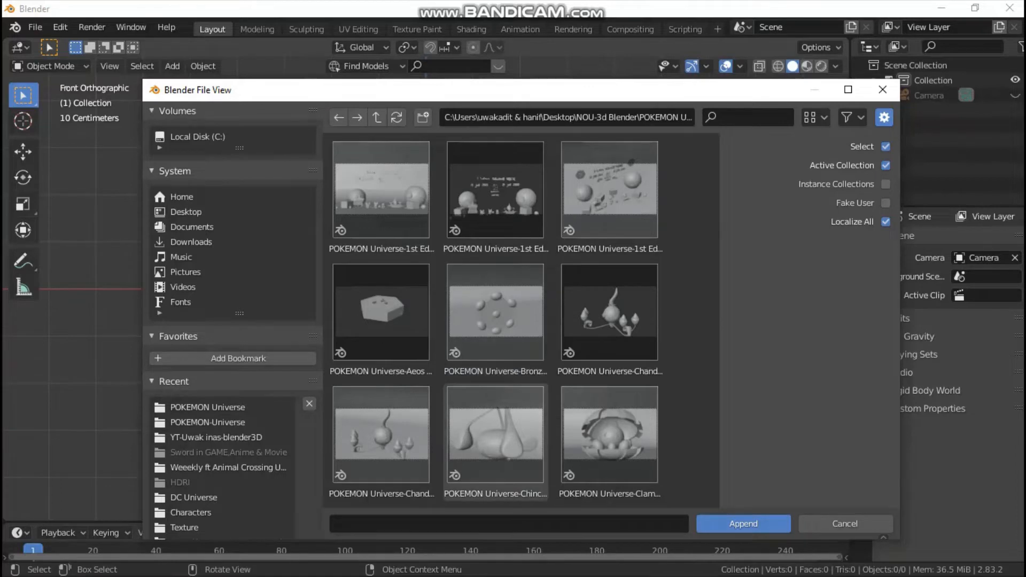
scroll(496, 316, "down", 1)
double_click(382, 405)
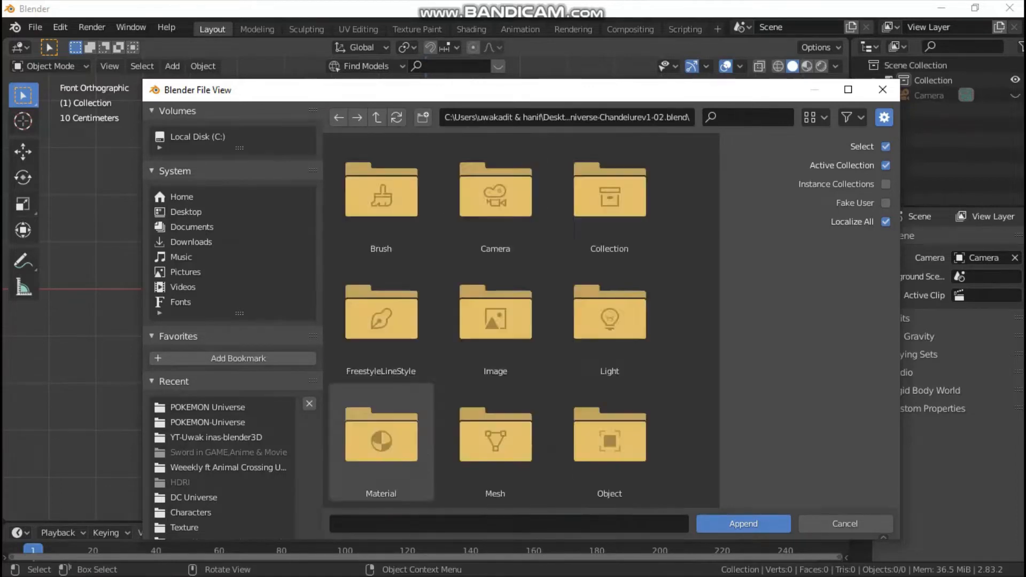
double_click(610, 182)
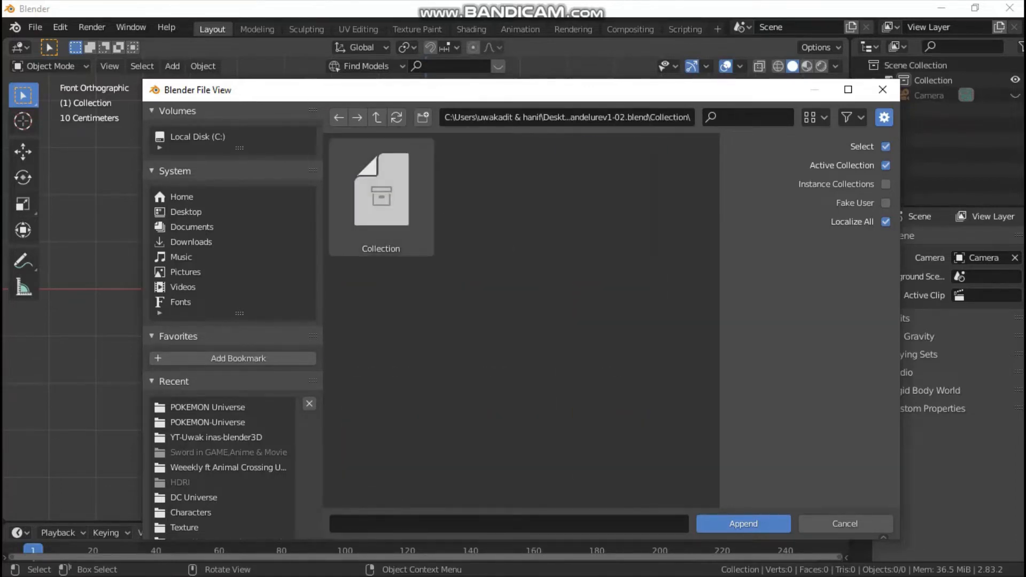
double_click(381, 193)
Step: Set the viewport shading to Material Preview and deselect all the appended objects
key("z")
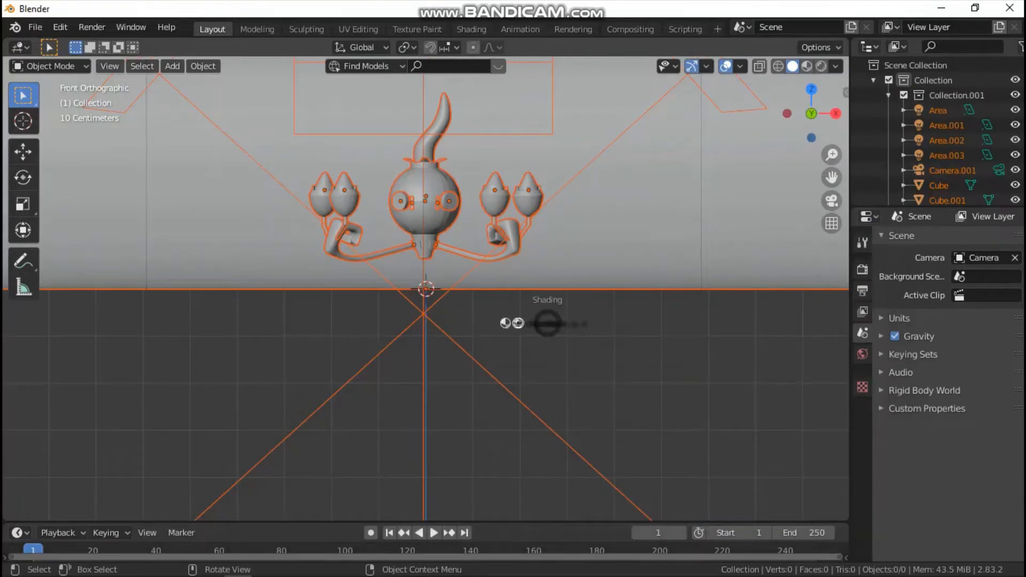
key("z")
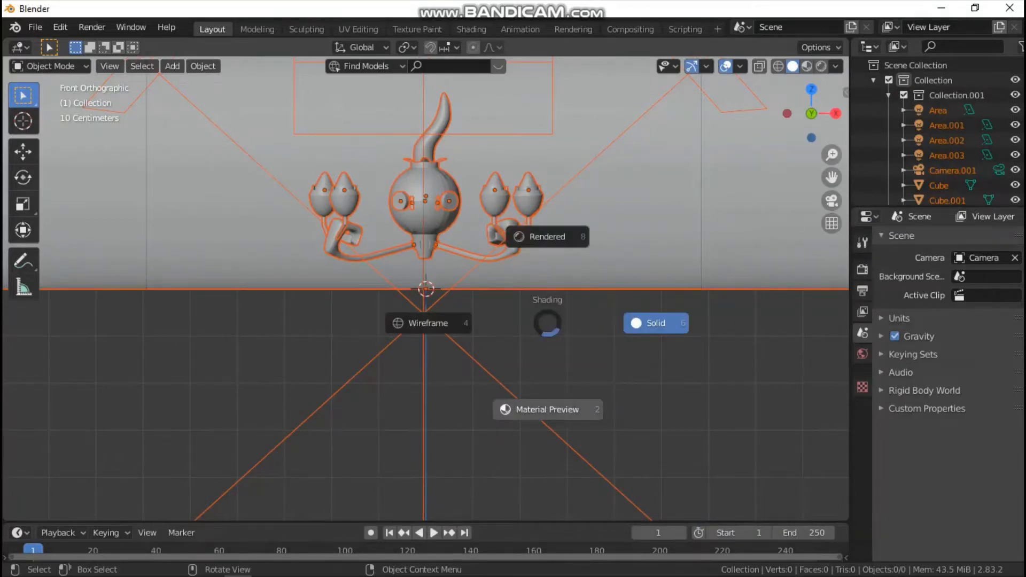
left_click(556, 395)
mouse_move(556, 396)
middle_mouse_down()
mouse_move(560, 407)
mouse_move(609, 410)
mouse_move(486, 409)
middle_mouse_up()
scroll(426, 288, "up", 3)
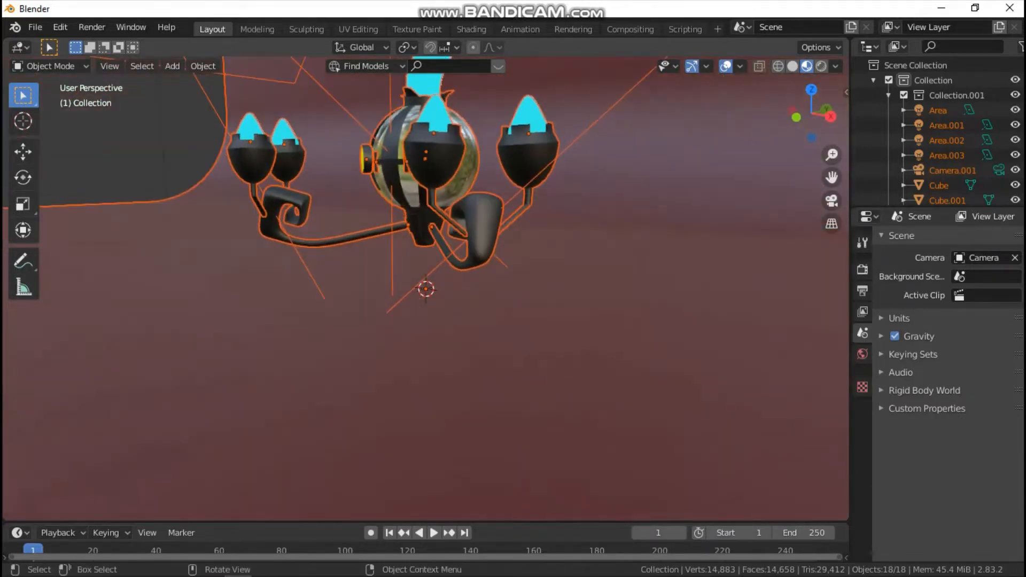
scroll(485, 409, "down", 5)
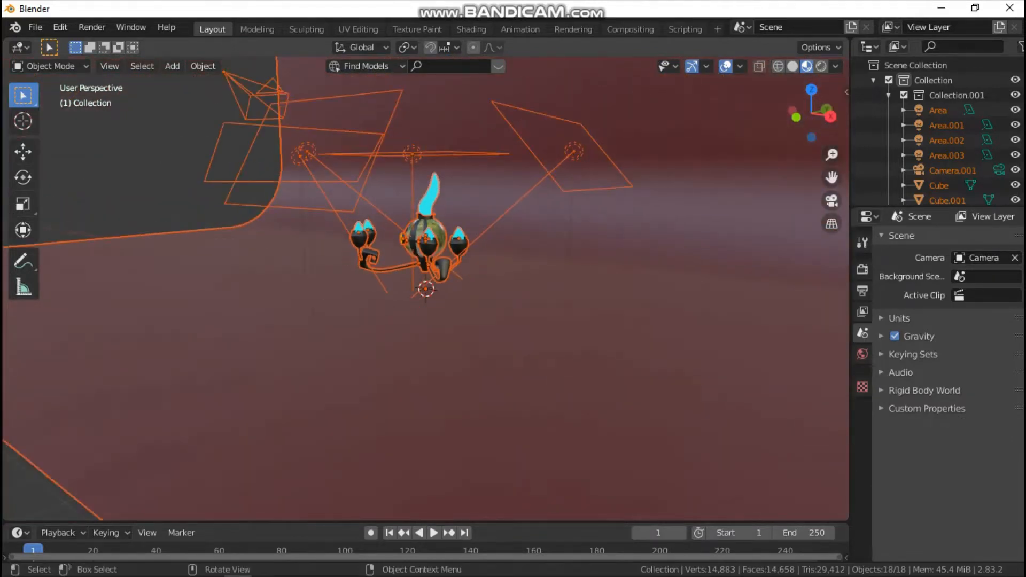
key("grave")
left_click(362, 226)
key("alt+a")
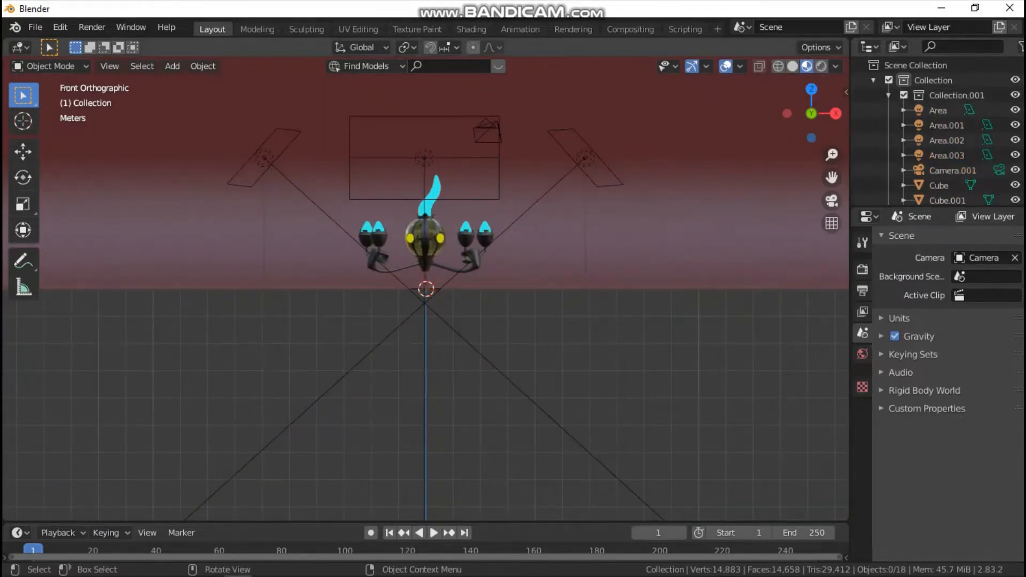
Step: Delete the appended Camera.001 object beside the area lights
middle_click_drag(417, 288, 462, 329)
left_click(675, 163)
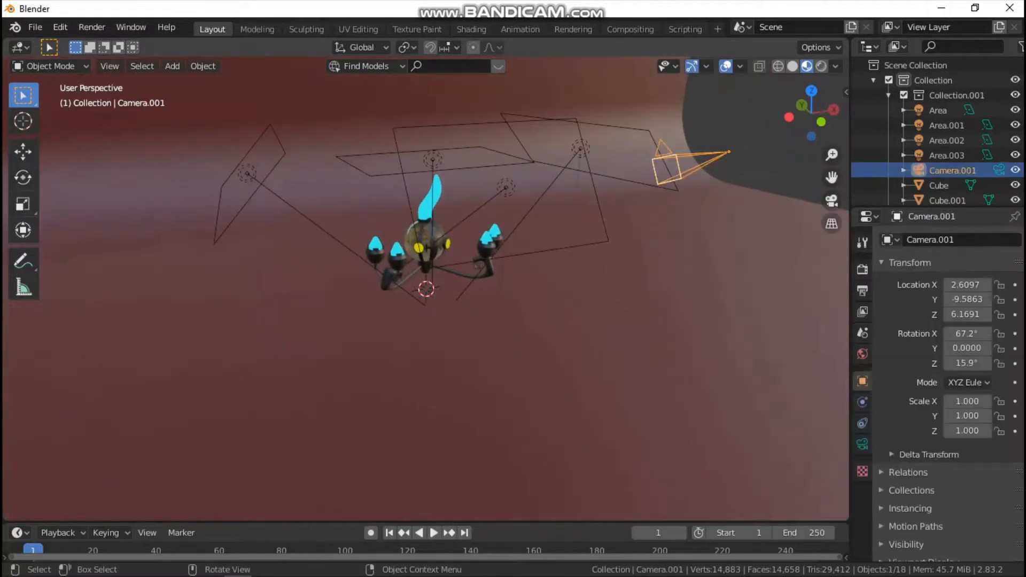
scroll(426, 288, "up", 2)
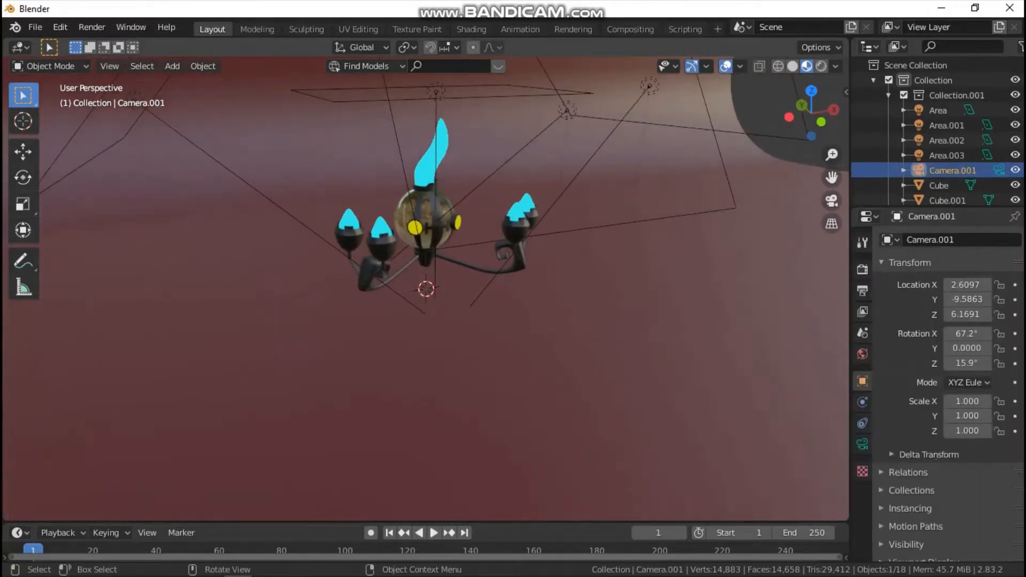
scroll(426, 289, "down", 3)
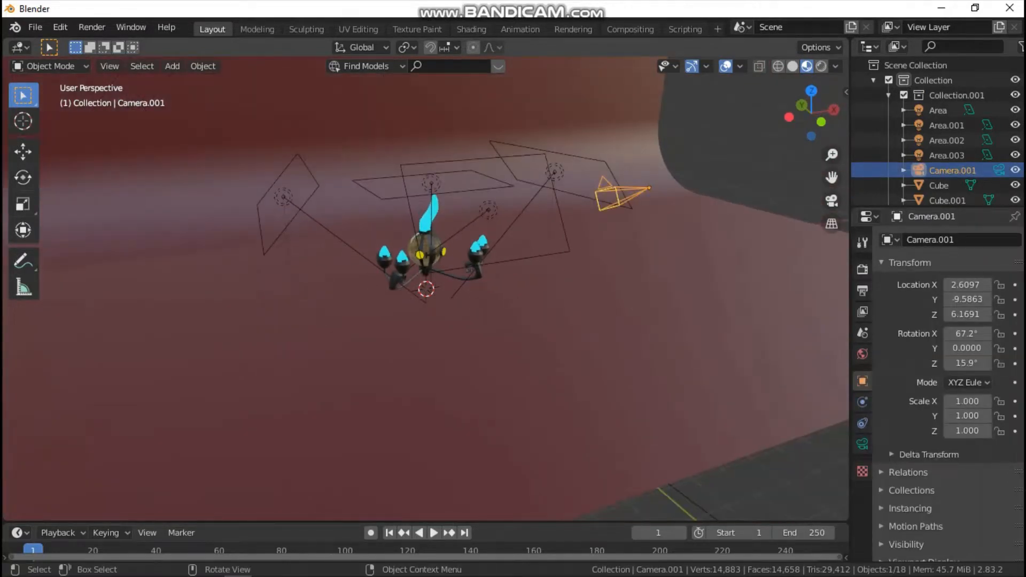
key("x")
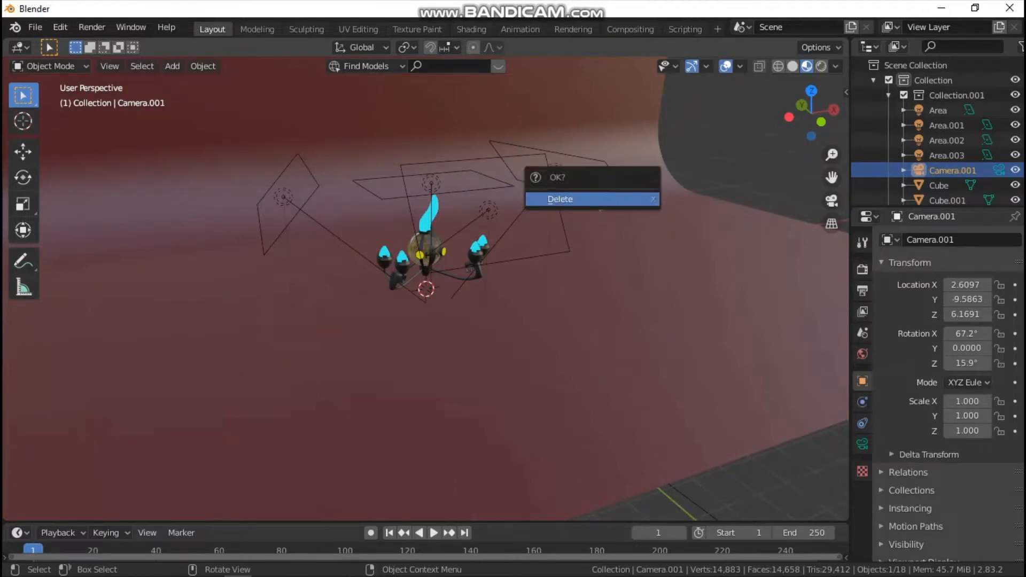
key("Return")
Step: Start the Shortcut VUr add-on's on-screen input display in the viewport
key("n")
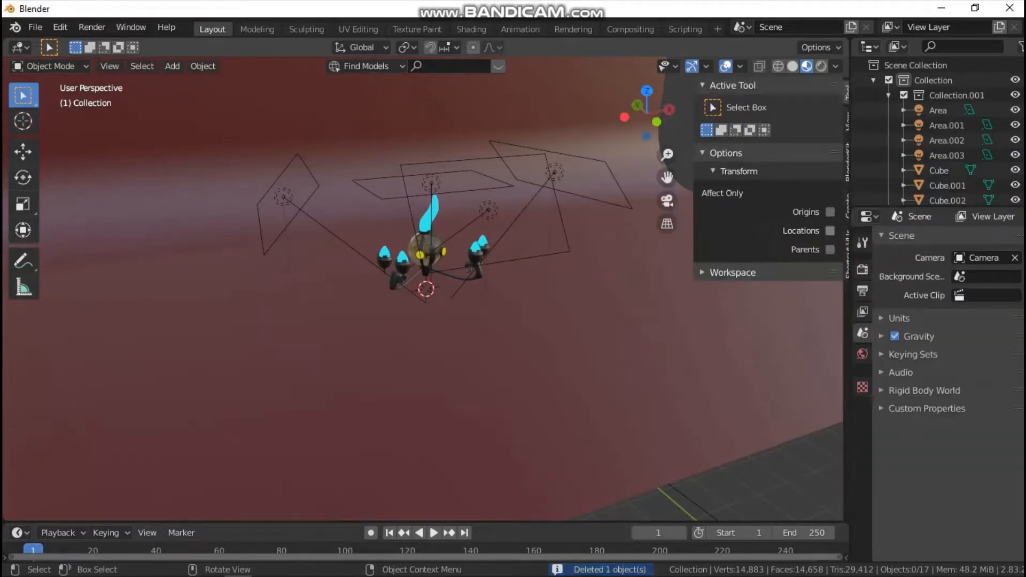
left_click(840, 254)
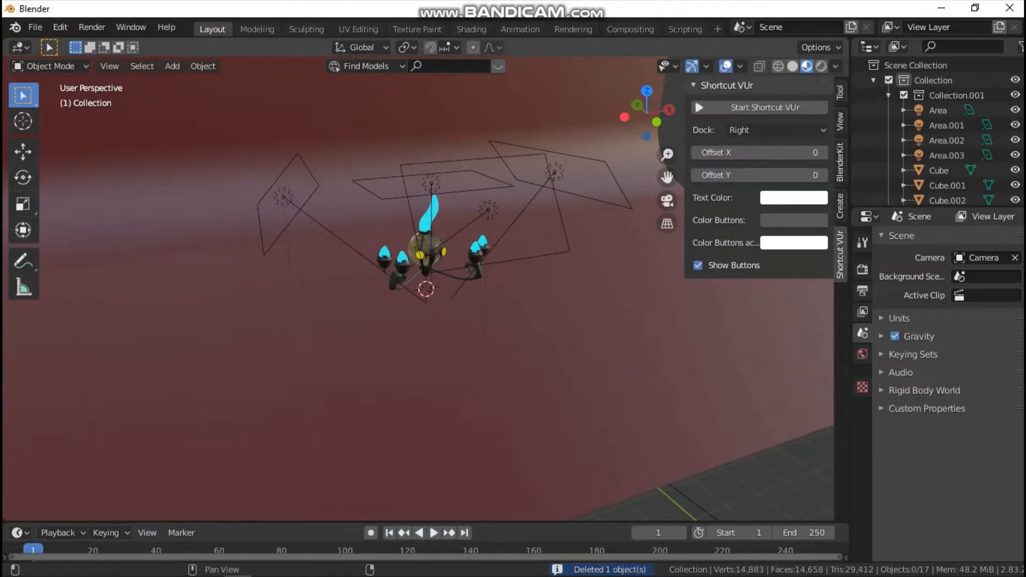
left_click(766, 107)
key("n")
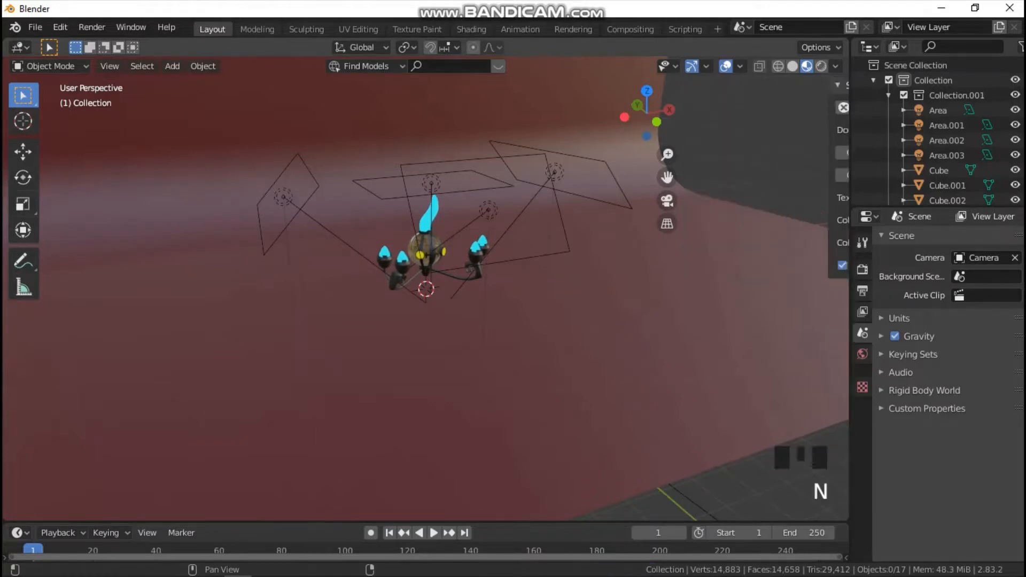
Step: Switch to the front view, start an append, and browse to the POKEMON Universe folder in Desktop\NOU-3d Blender
scroll(426, 288, "up", 2)
middle_click_drag(426, 288, 385, 294)
key("grave")
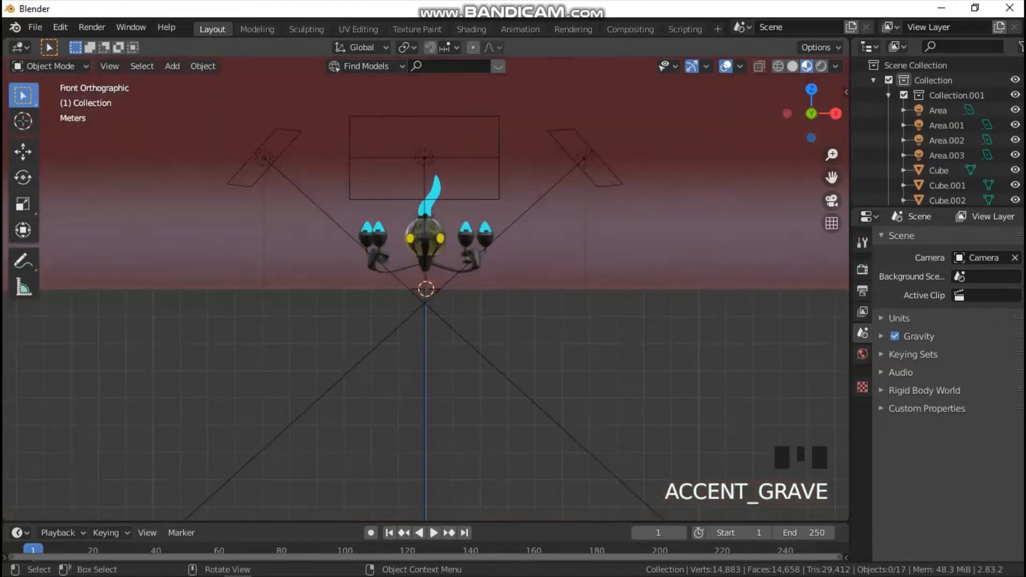
scroll(513, 241, "up", 2)
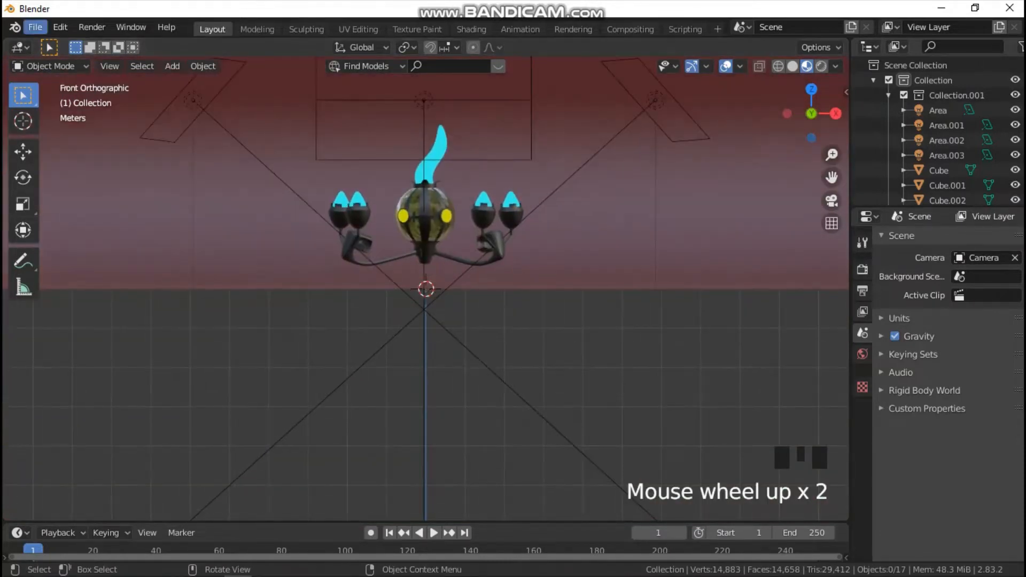
left_click(36, 27)
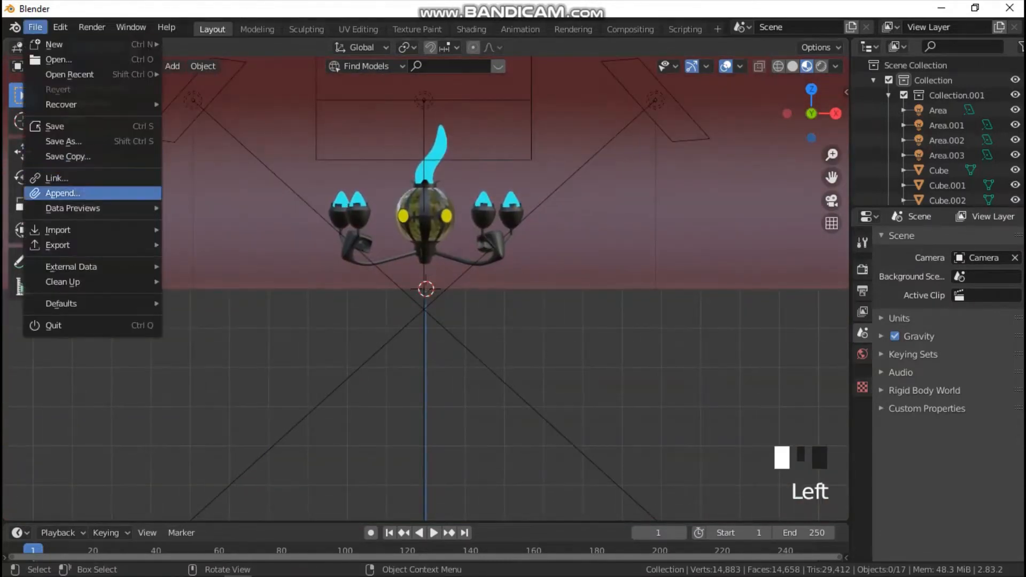
left_click(62, 193)
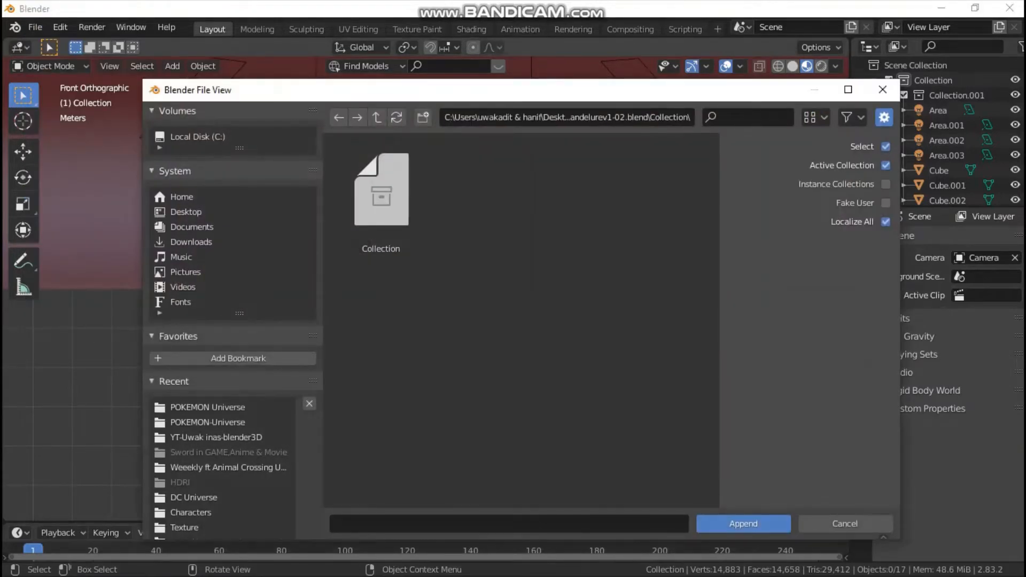
left_click(186, 212)
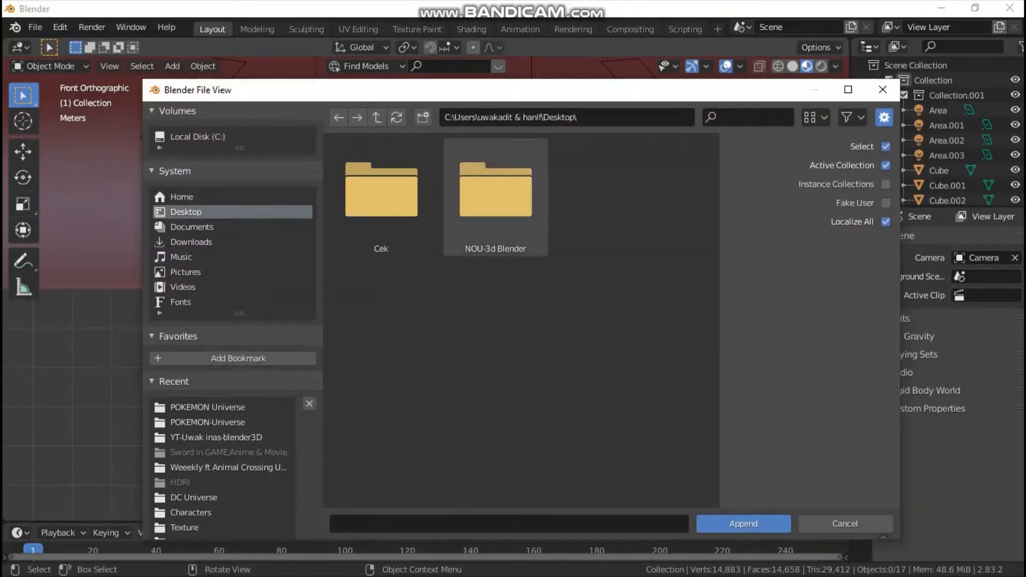
double_click(495, 196)
scroll(610, 348, "down", 2)
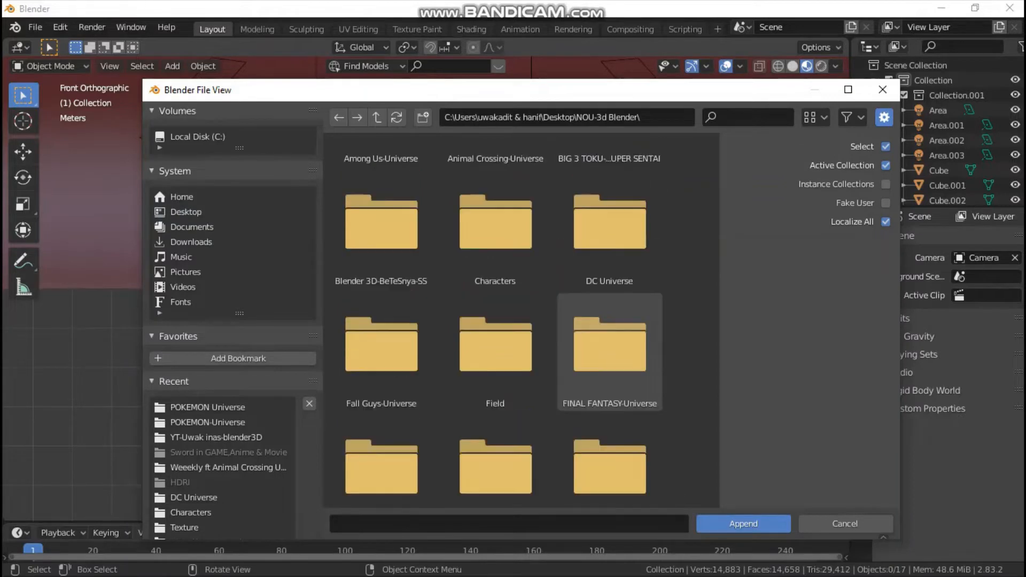
scroll(610, 348, "down", 8)
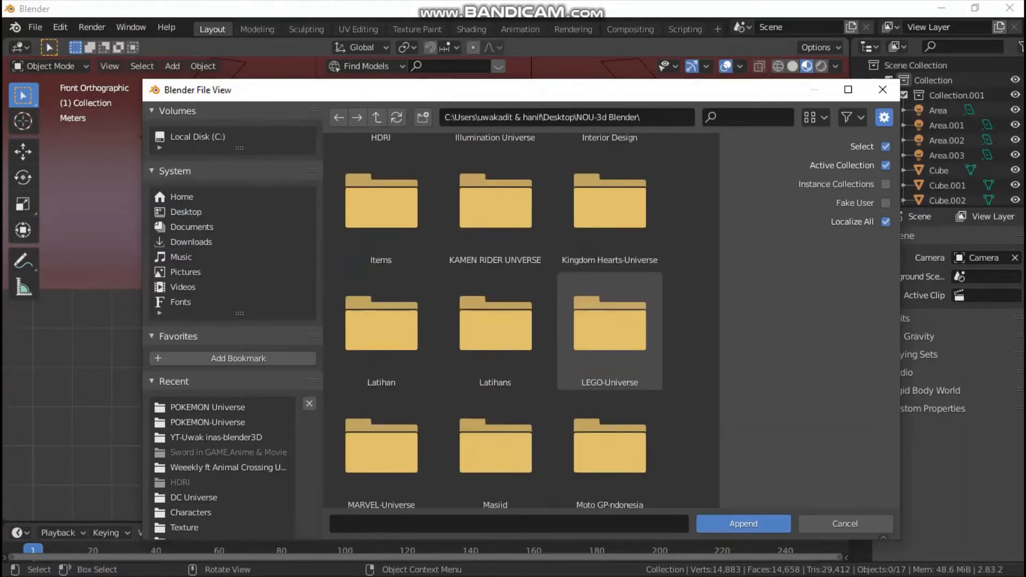
scroll(610, 348, "down", 6)
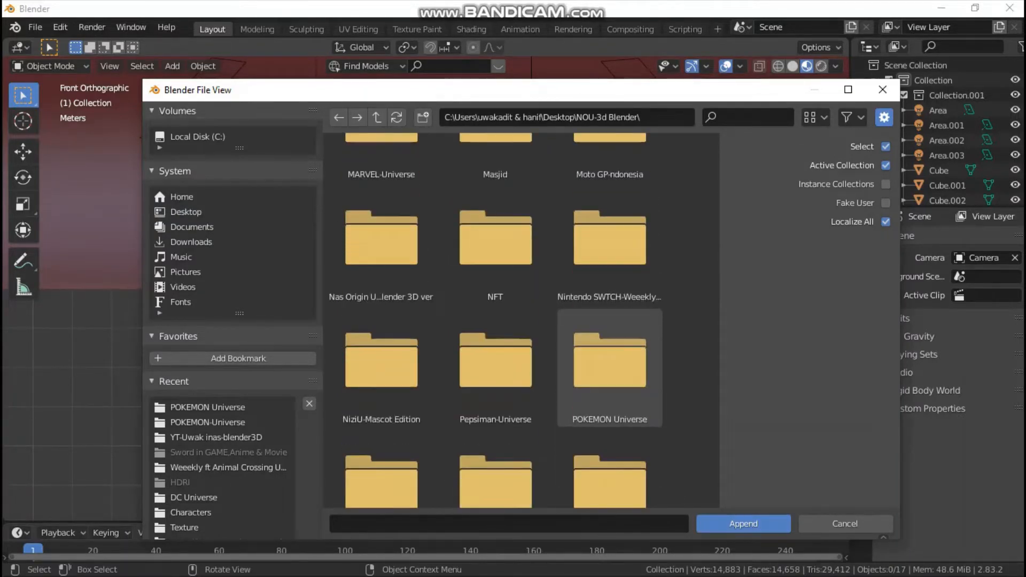
double_click(610, 363)
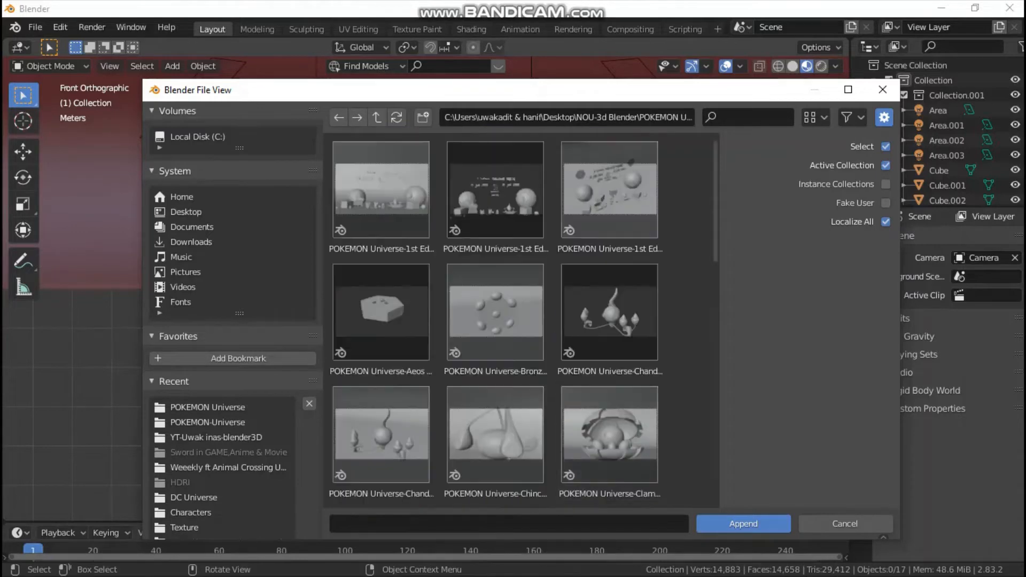
Step: Append the Collection from the POKEMON Universe-Jumpluffv1-01 .blend file into the scene
scroll(524, 320, "down", 4)
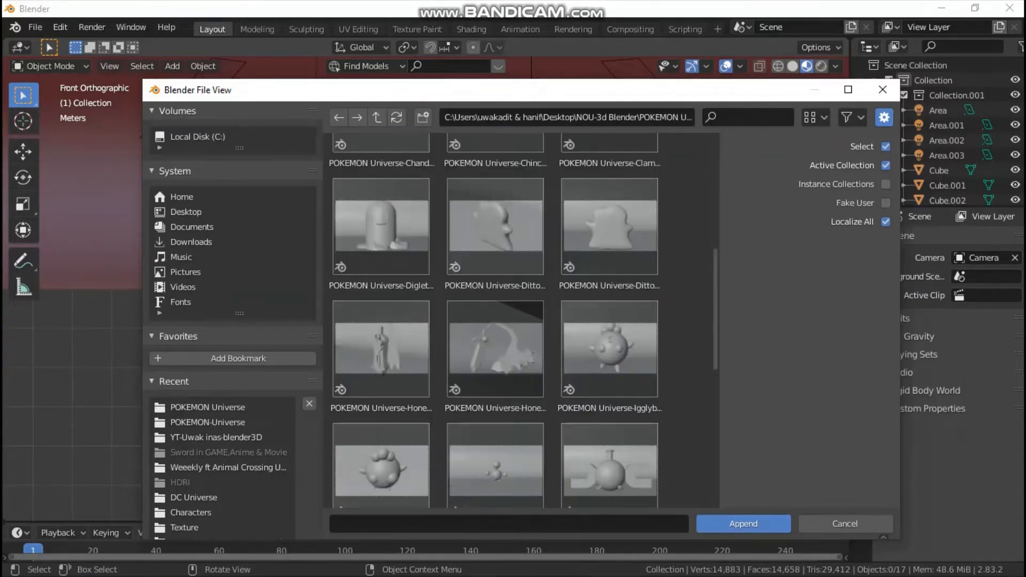
scroll(524, 320, "down", 5)
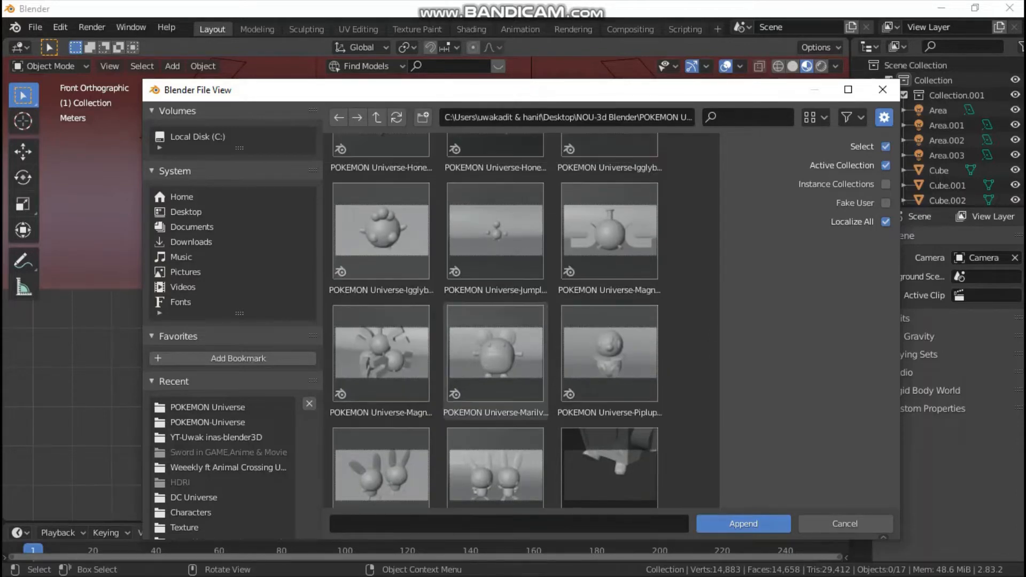
scroll(496, 315, "up", 1)
double_click(496, 261)
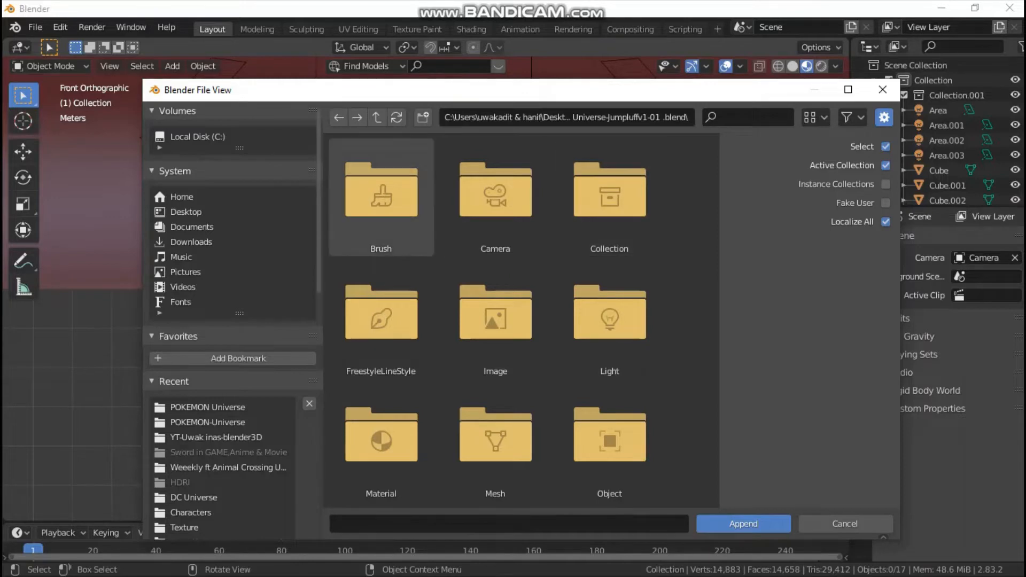
left_click(339, 117)
scroll(496, 267, "down", 12)
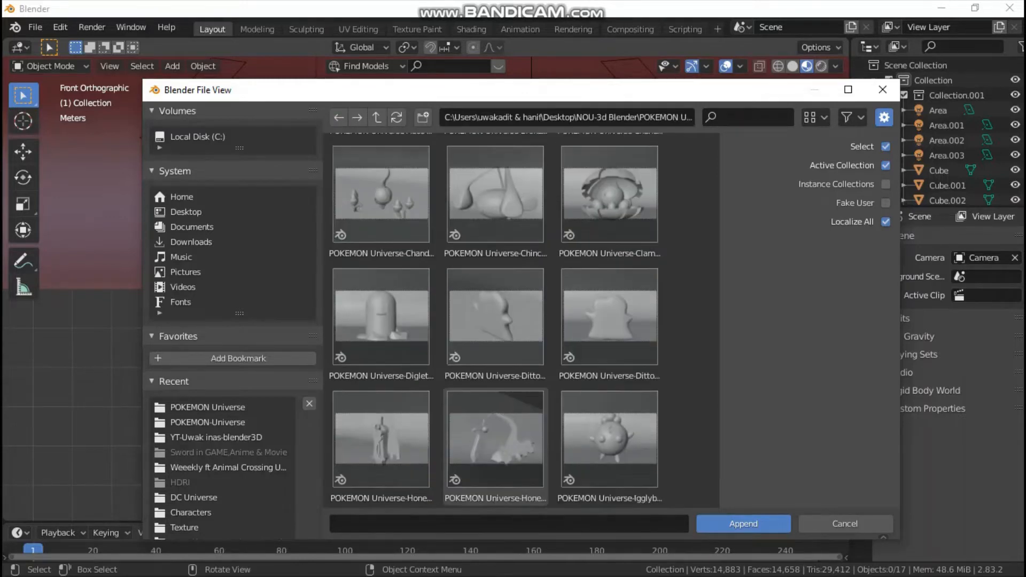
double_click(495, 262)
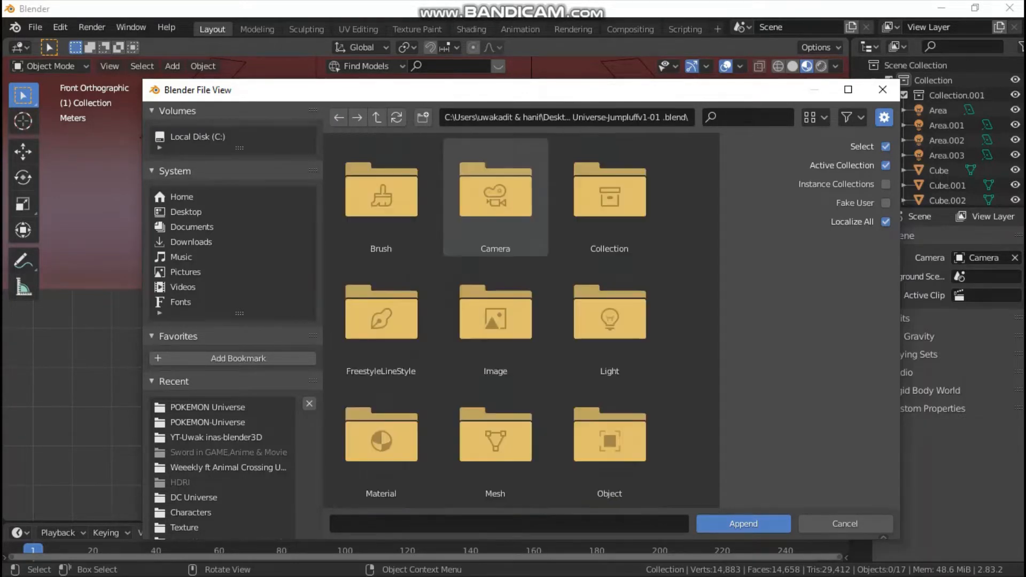
double_click(604, 214)
left_click(381, 198)
left_click(743, 523)
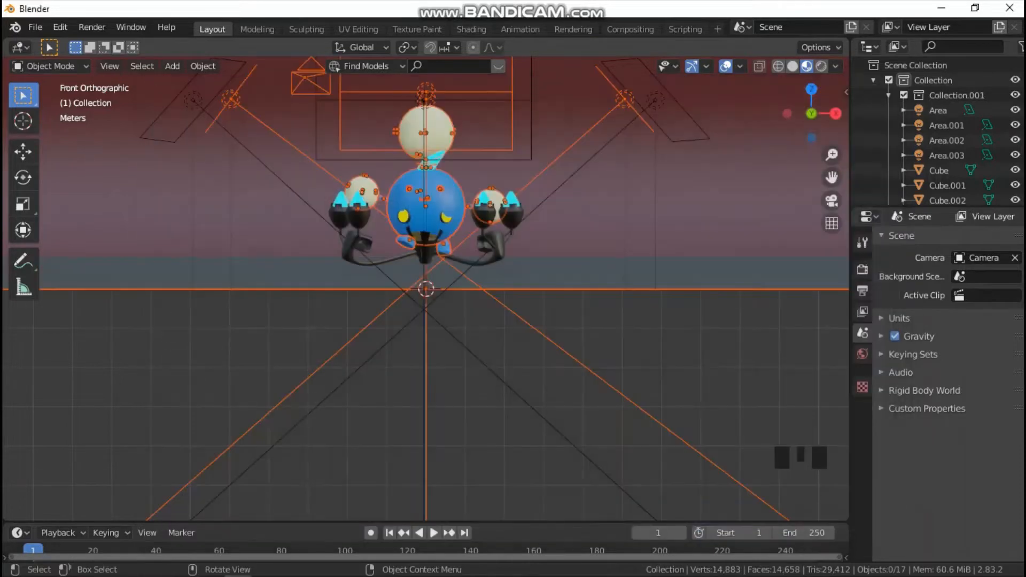
Step: In the front view, move all appended Jumpluff objects away from Chandelure, to about -9.2 m on X and -5.6 m on Z
middle_click_drag(427, 321, 486, 385)
middle_click_drag(599, 214, 458, 202)
key("grave")
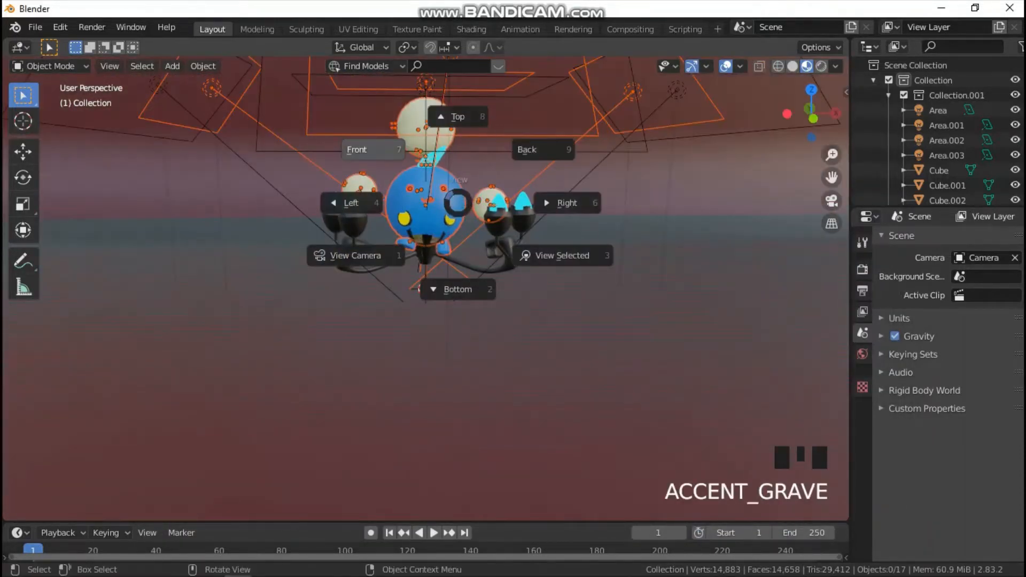
left_click(369, 149)
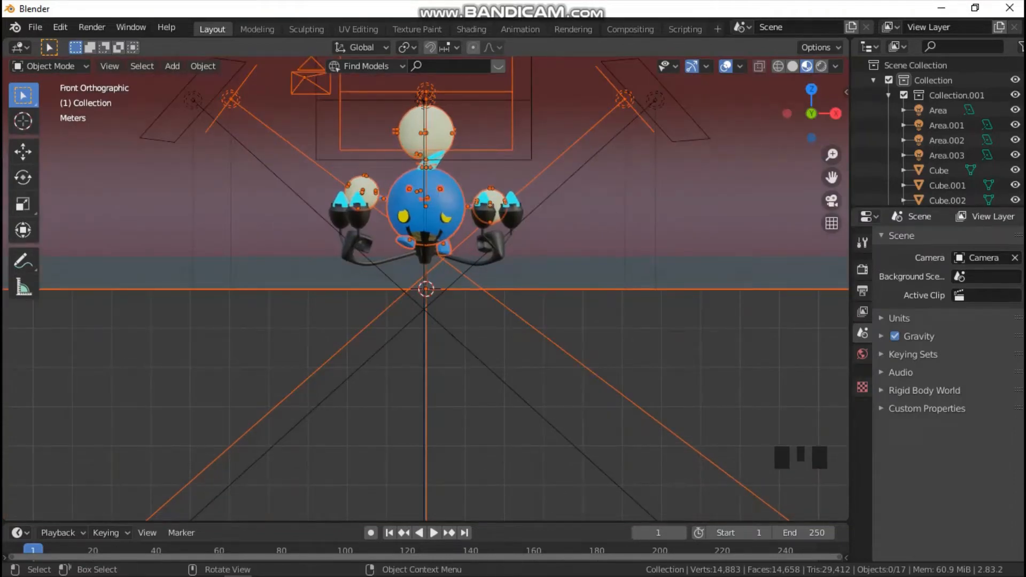
left_click(23, 152)
scroll(426, 240, "down", 4)
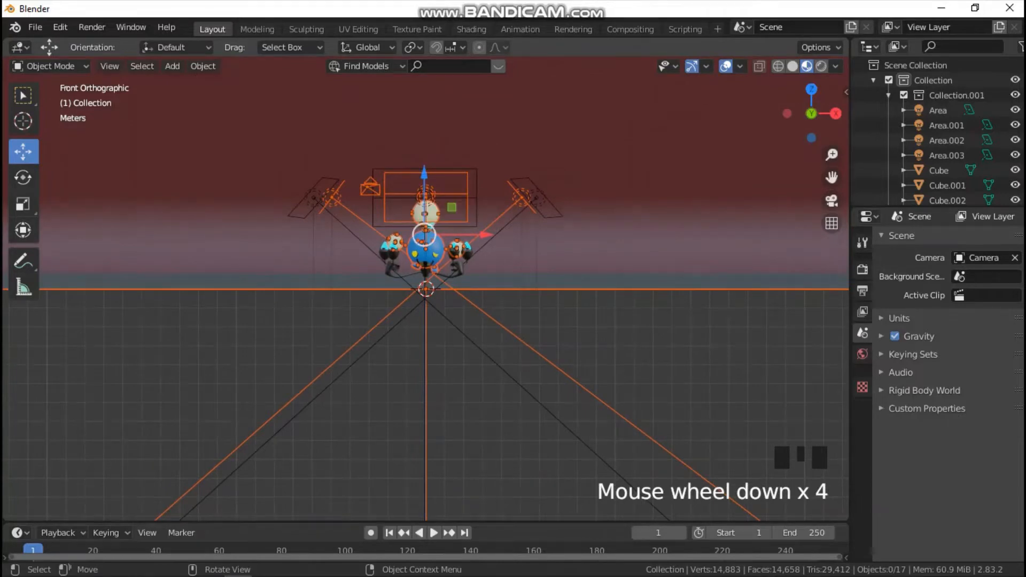
left_click_drag(425, 234, 251, 311)
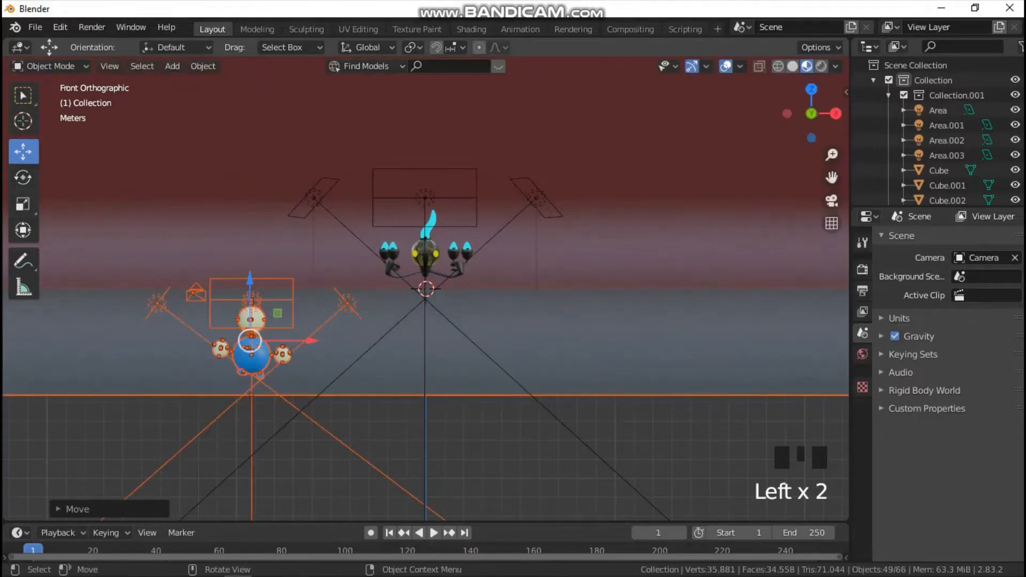
Step: Delete the Plane.001 backdrop that was appended with Jumpluff
middle_click_drag(254, 313, 422, 343)
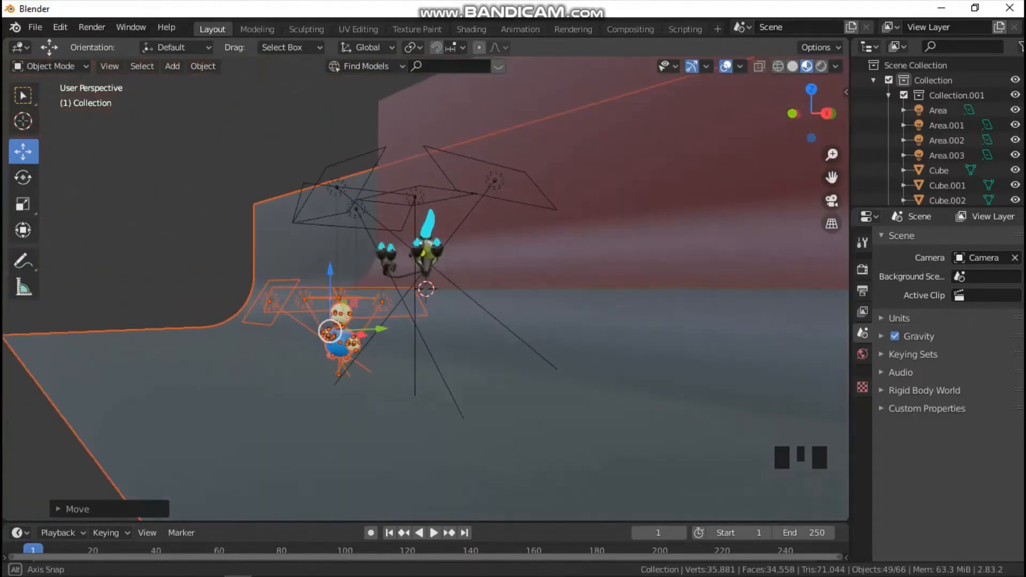
scroll(426, 288, "up", 2)
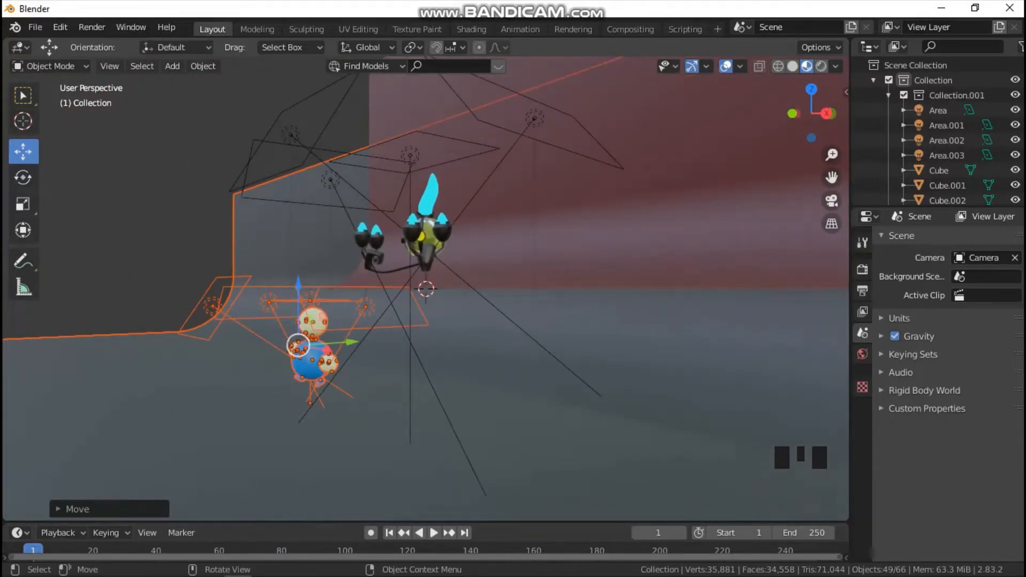
middle_click_drag(426, 288, 428, 267)
scroll(428, 267, "down", 3)
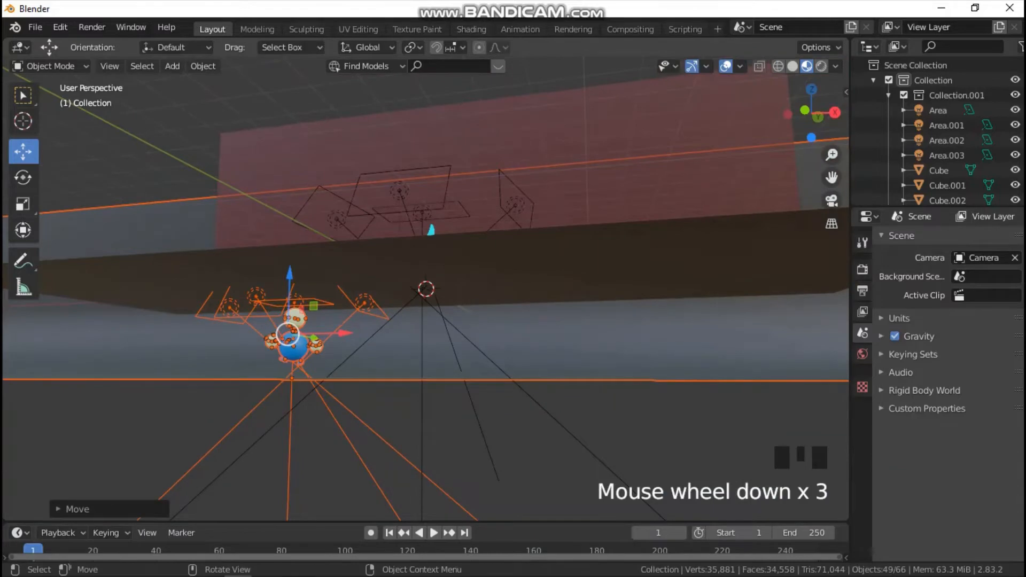
left_click(471, 342)
key("x")
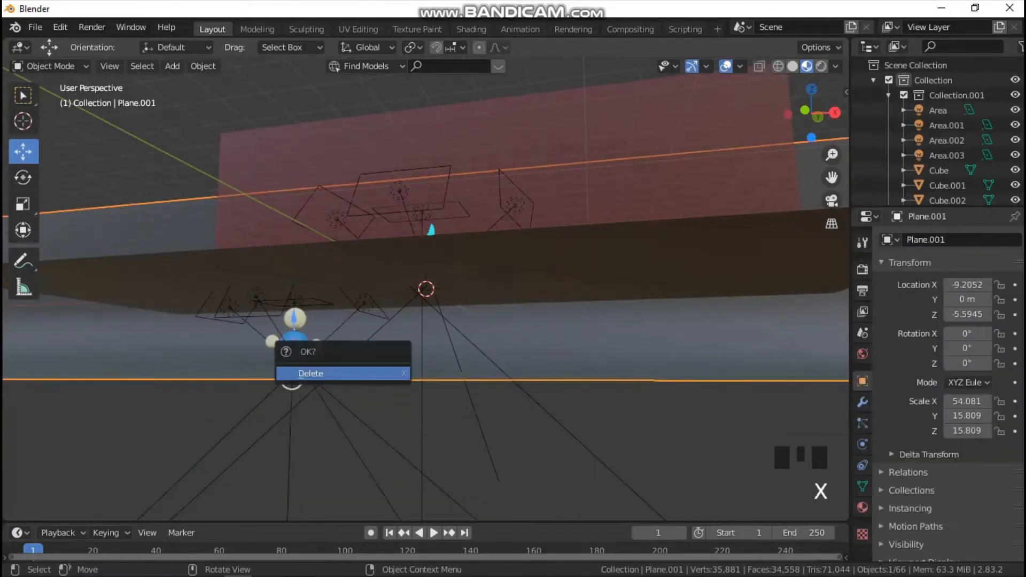
left_click(342, 374)
Step: Delete the camera that was appended with Jumpluff
middle_click_drag(342, 373, 428, 398)
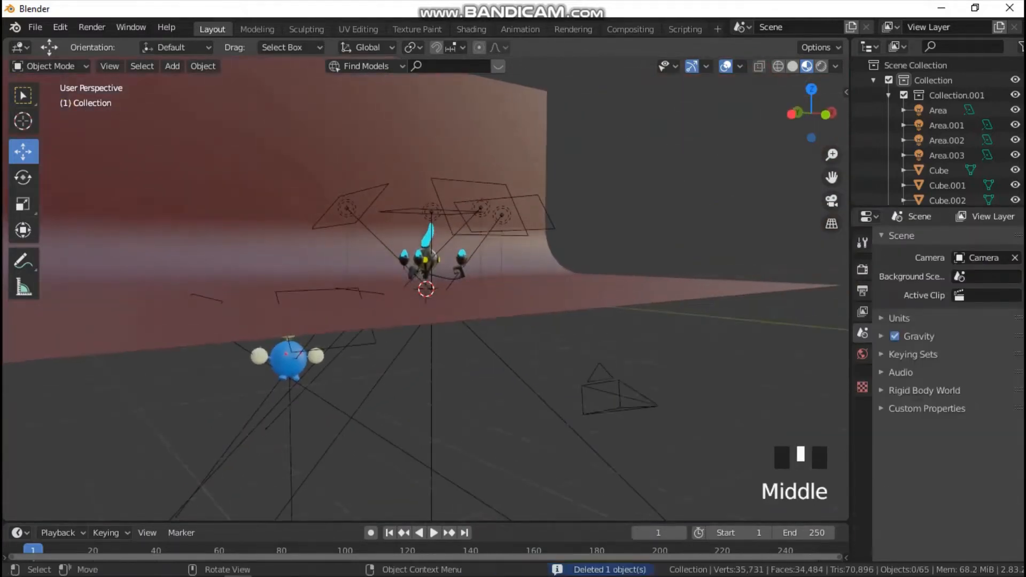
left_click(406, 315)
left_click(610, 401)
key("x")
left_click(610, 401)
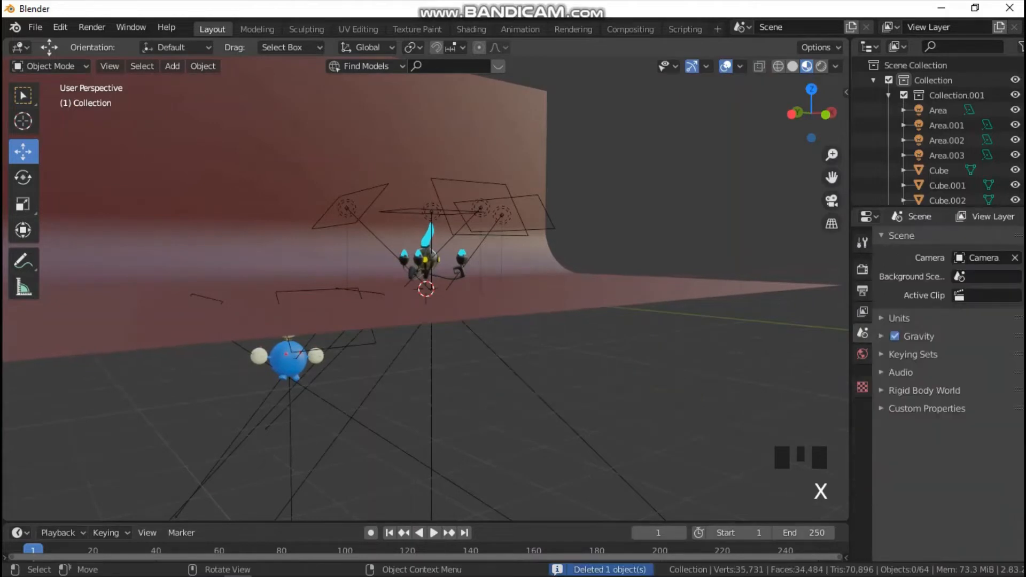
Step: Delete the Area.007 light directly above Jumpluff's head
scroll(426, 289, "up", 3)
scroll(426, 288, "down", 1)
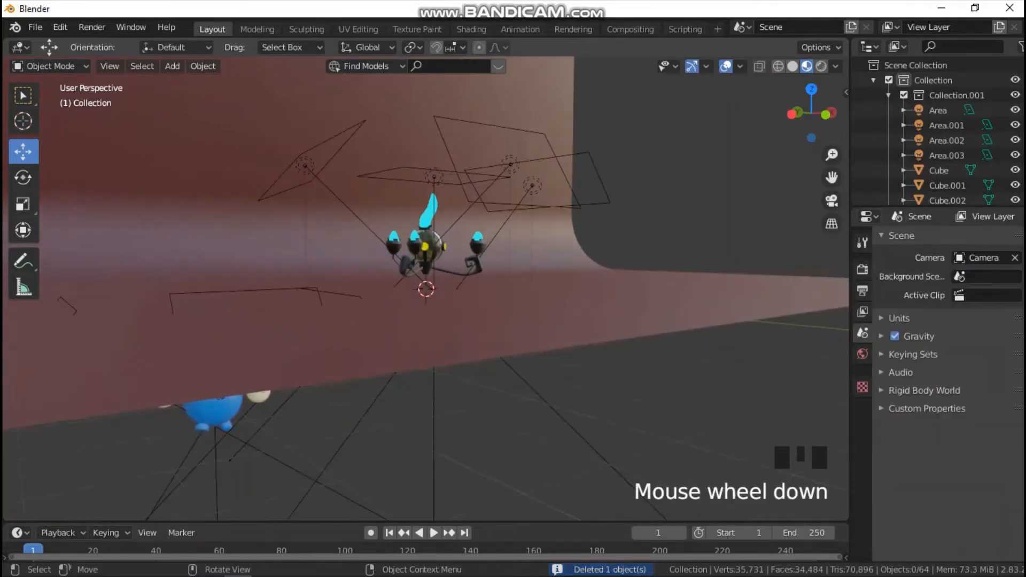
middle_click_drag(460, 315, 390, 268)
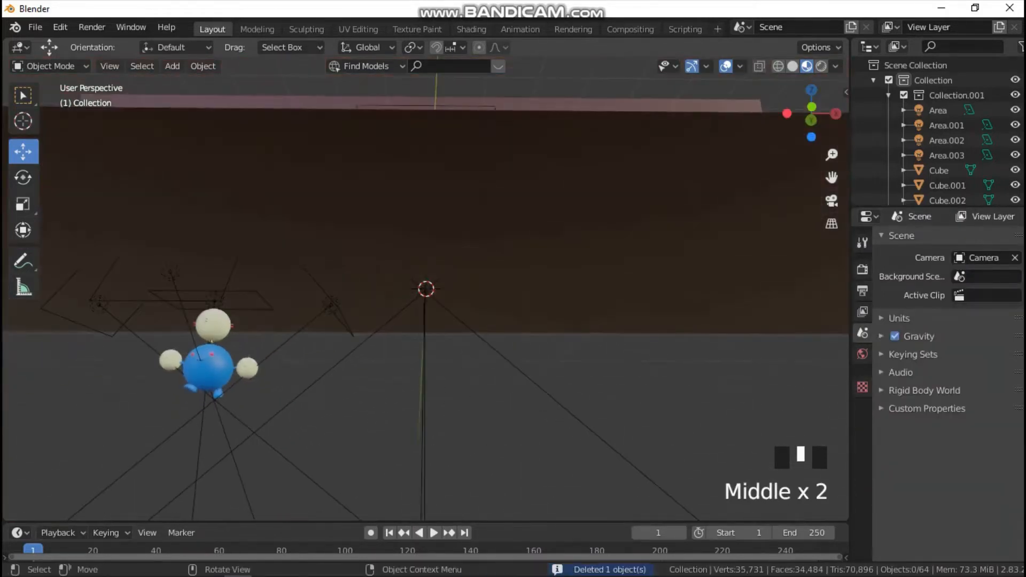
left_click_drag(831, 178, 1024, 147)
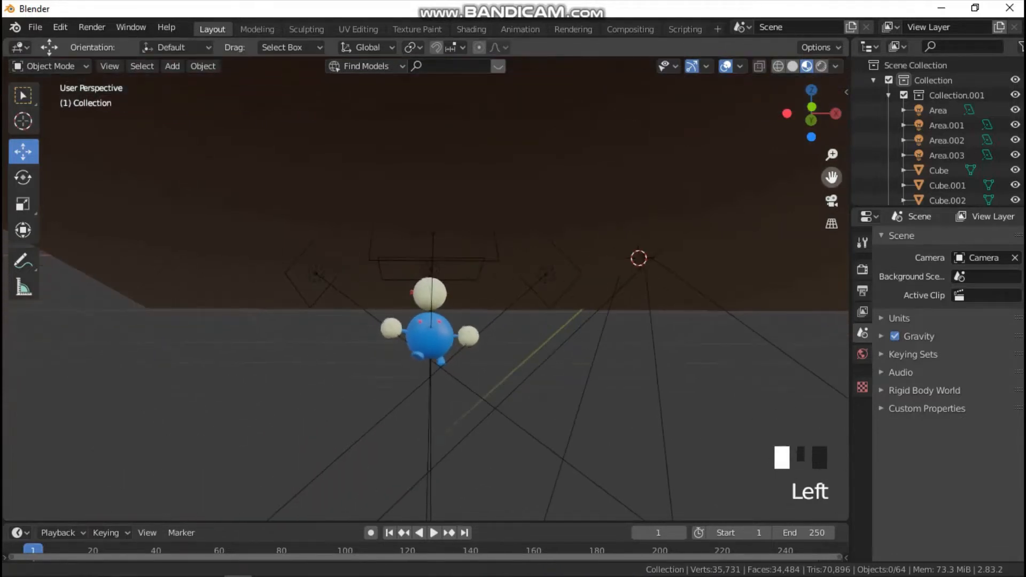
scroll(426, 289, "up", 3)
left_click(459, 203)
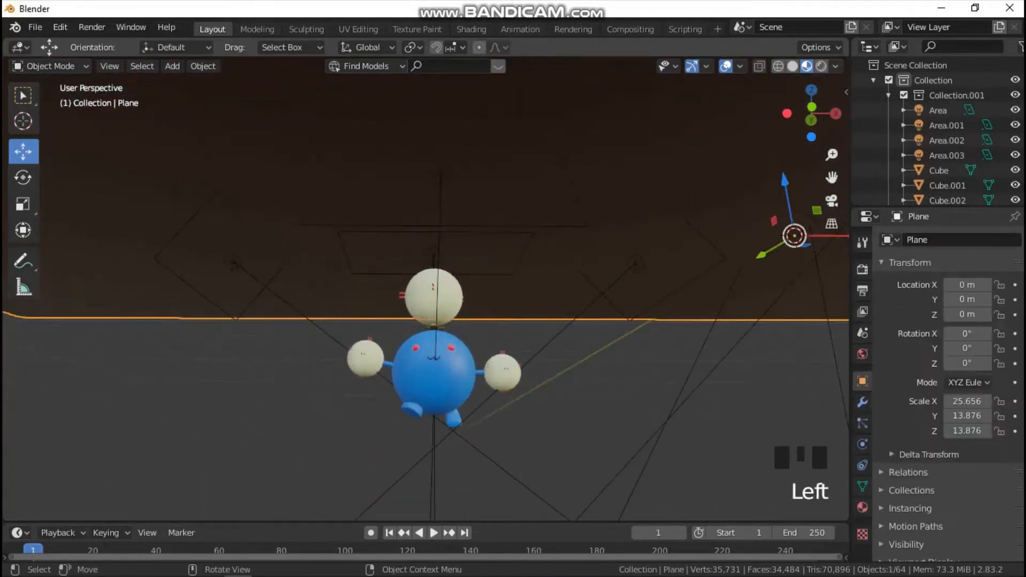
middle_click_drag(460, 203, 460, 225)
left_click(433, 258)
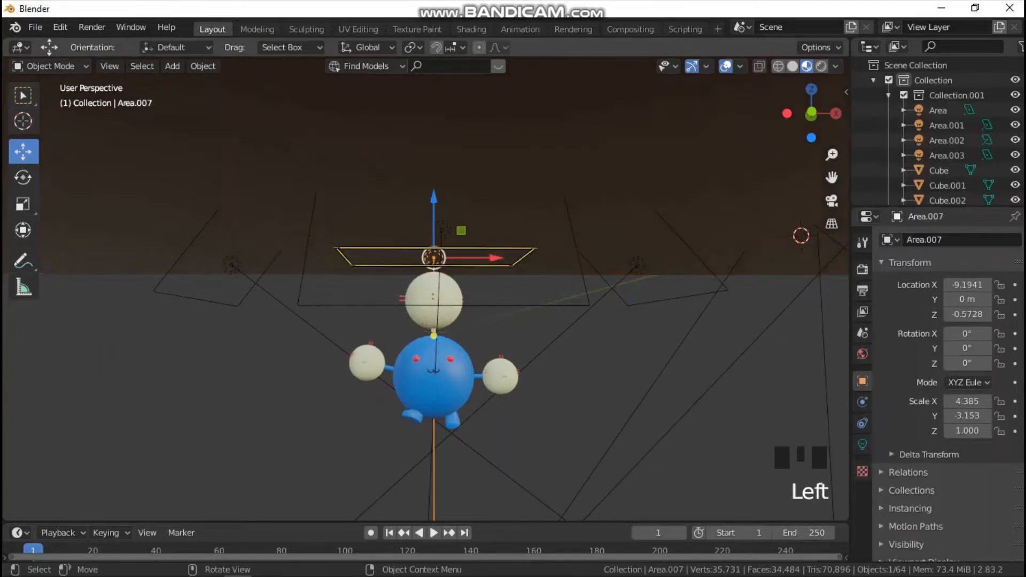
key("x")
left_click(434, 249)
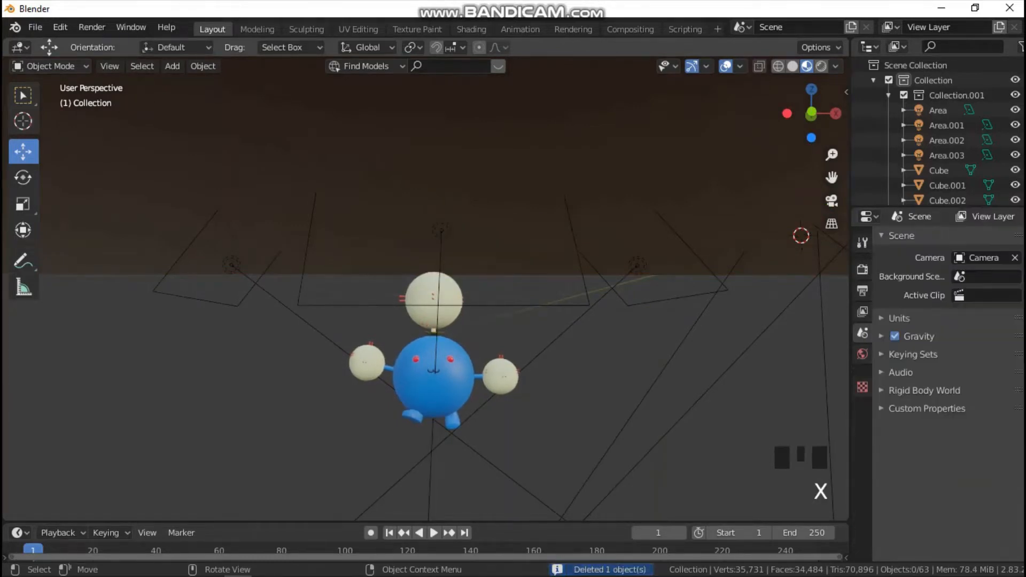
Step: Delete the three remaining area lights around Jumpluff, including Area.006
left_click(453, 307)
key("x")
left_click(401, 259)
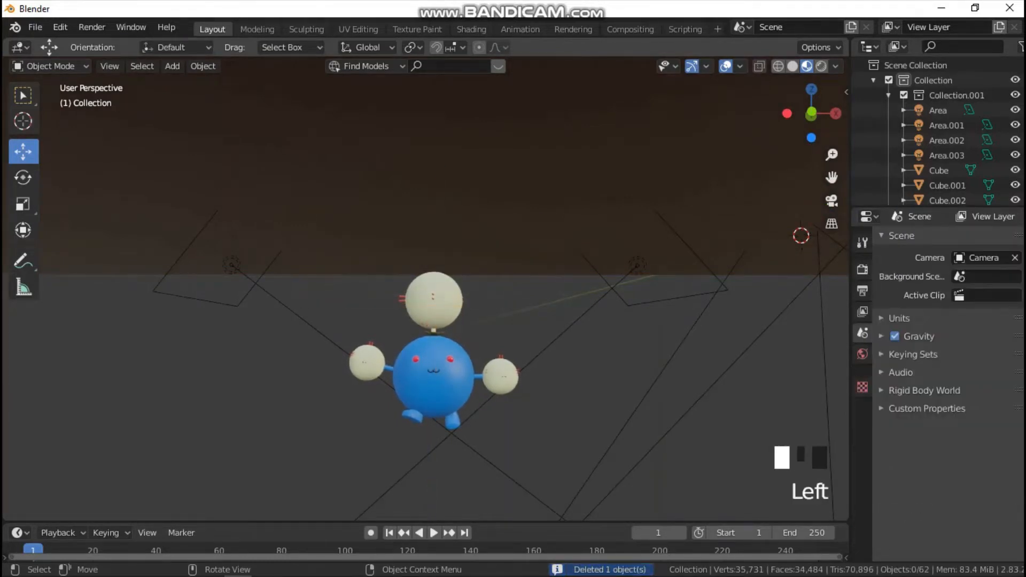
left_click(251, 278)
key("x")
left_click(194, 271)
left_click(657, 297)
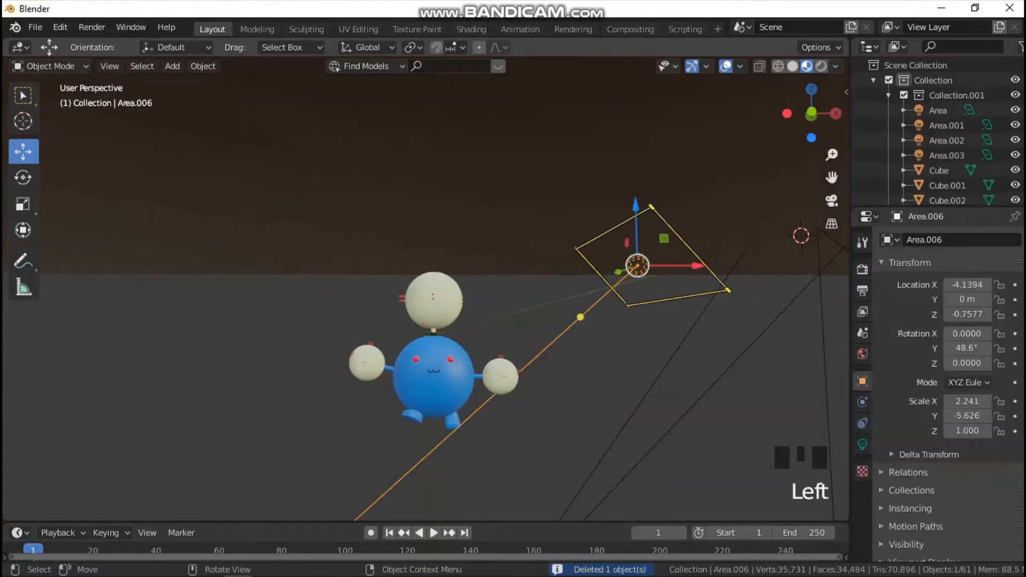
key("x")
left_click(652, 300)
Step: Hide the Plane backdrop behind Chandelure in the viewport
scroll(630, 300, "down", 3)
middle_click_drag(630, 299, 655, 316)
scroll(654, 315, "down", 2)
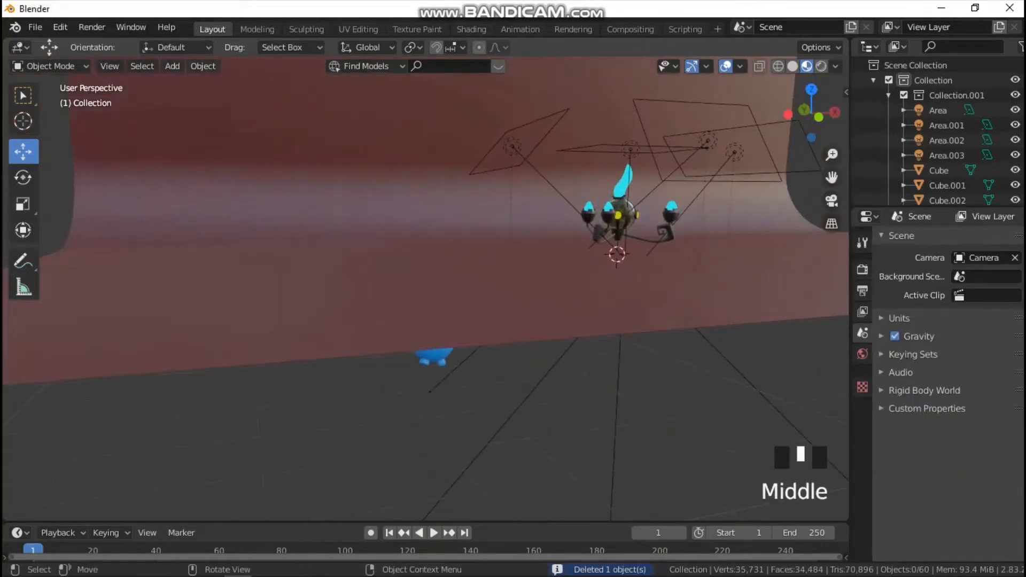
left_click(604, 296)
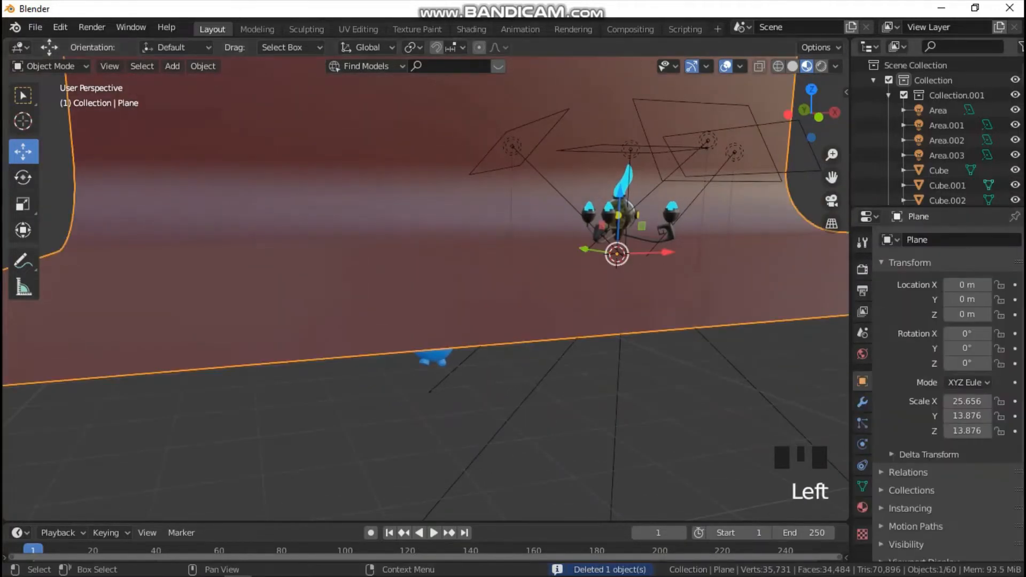
scroll(938, 131, "down", 20)
scroll(938, 123, "down", 5)
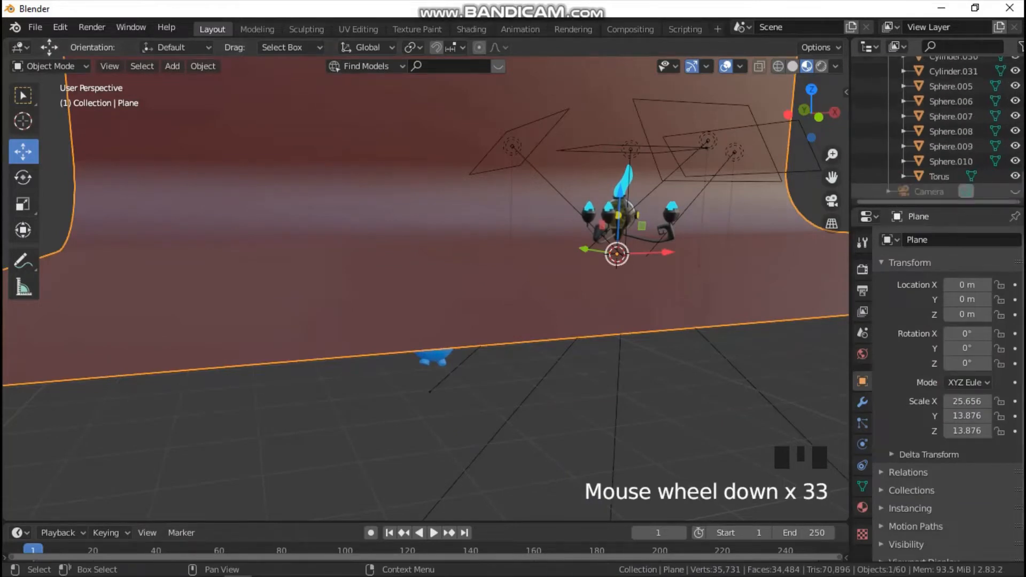
scroll(938, 123, "up", 20)
scroll(1005, 131, "up", 3)
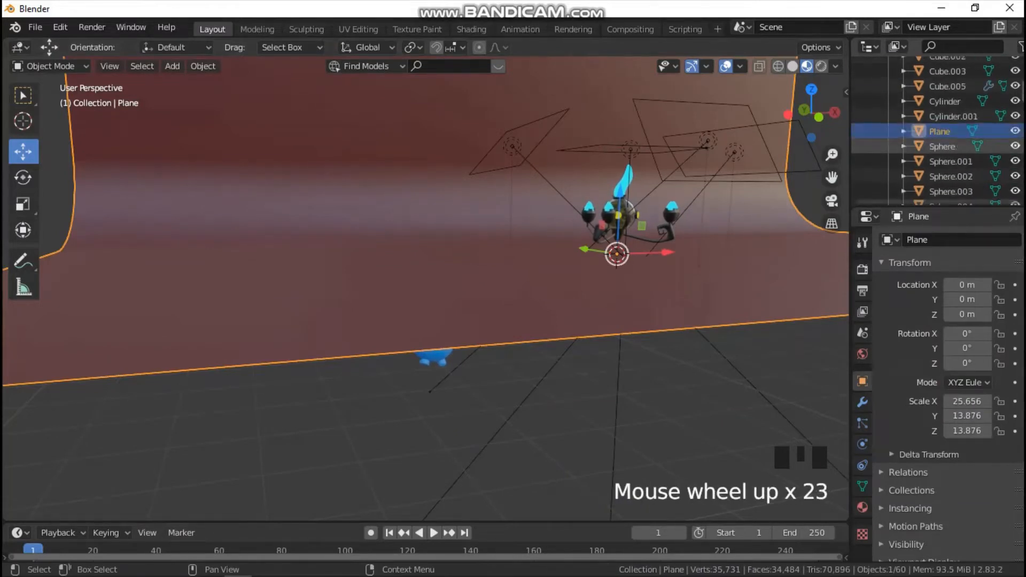
left_click(1015, 131)
Step: In front view, select all of Jumpluff's parts and move it up and sideways to float beside Chandelure
key("grave")
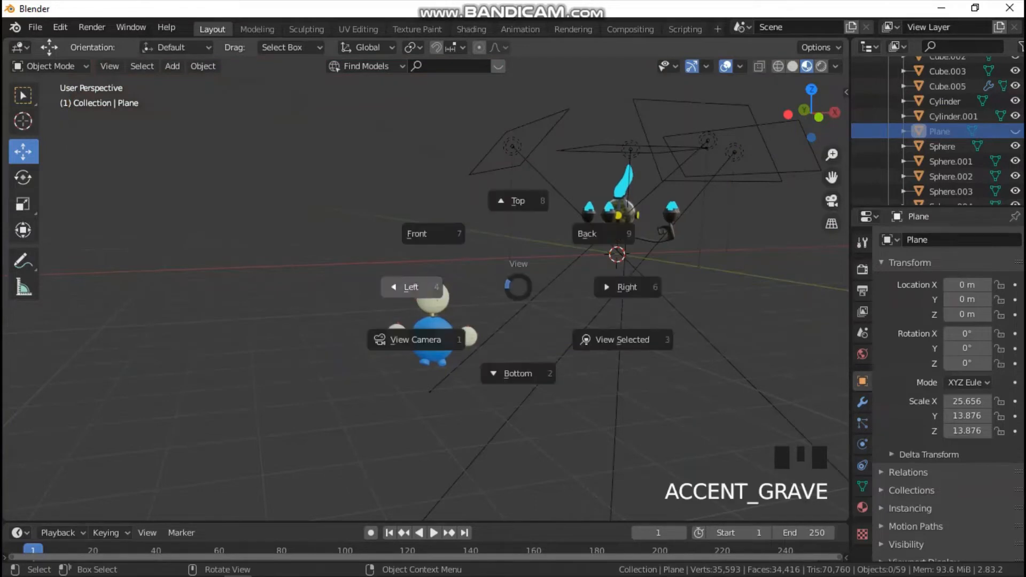
left_click(417, 232)
left_click_drag(362, 267, 488, 373)
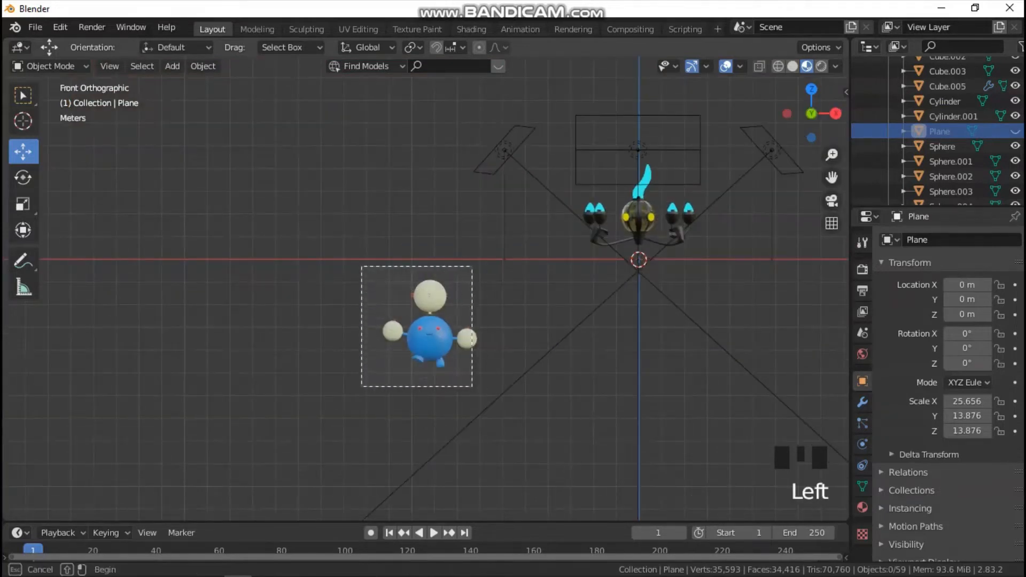
left_click_drag(426, 268, 426, 158)
left_click_drag(470, 215, 557, 215)
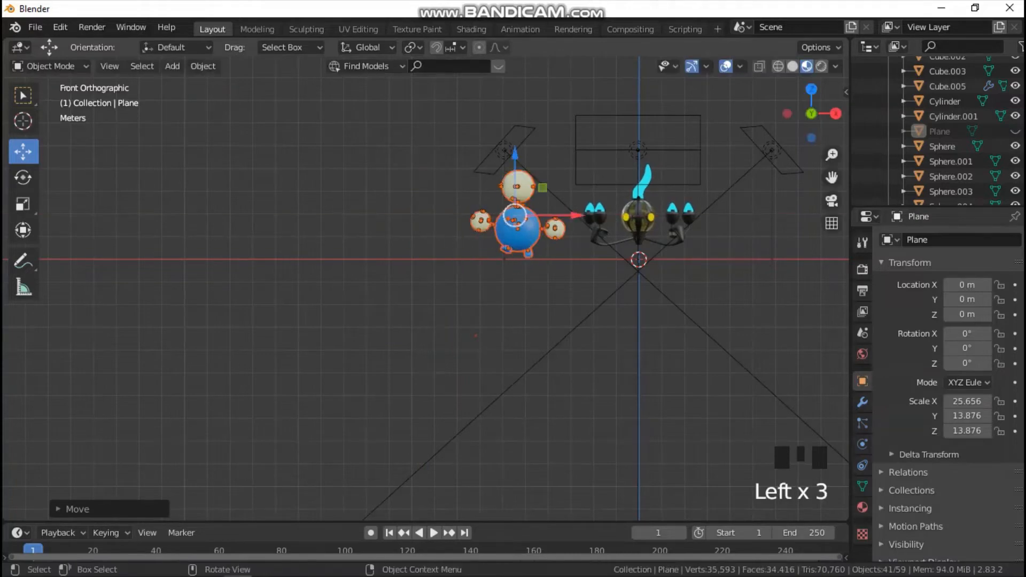
Step: Hide the four area lights Area, Area.001, Area.002 and Area.003 in the viewport
left_click_drag(832, 177, 711, 233)
middle_click_drag(711, 234, 632, 246)
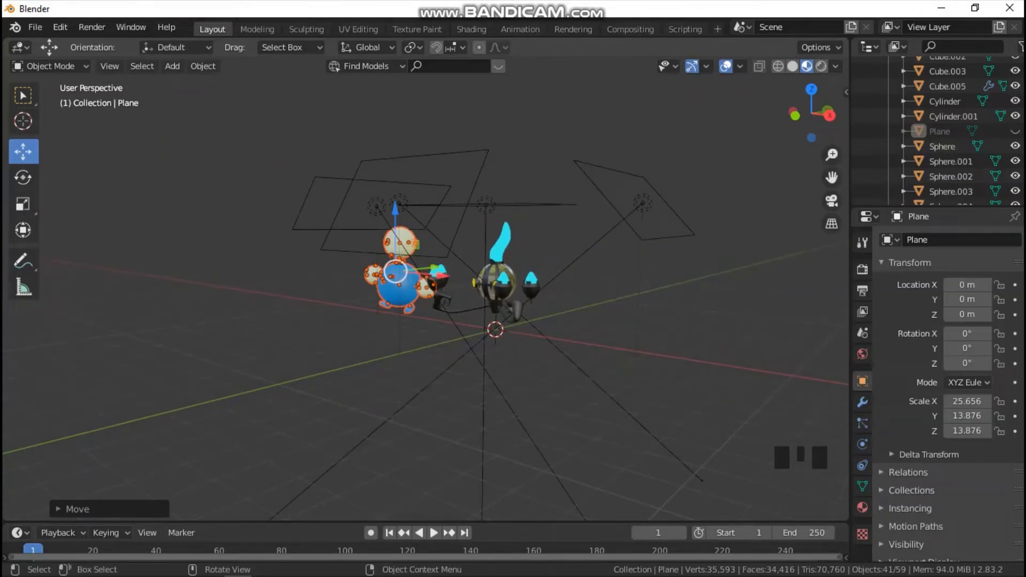
scroll(425, 288, "up", 1)
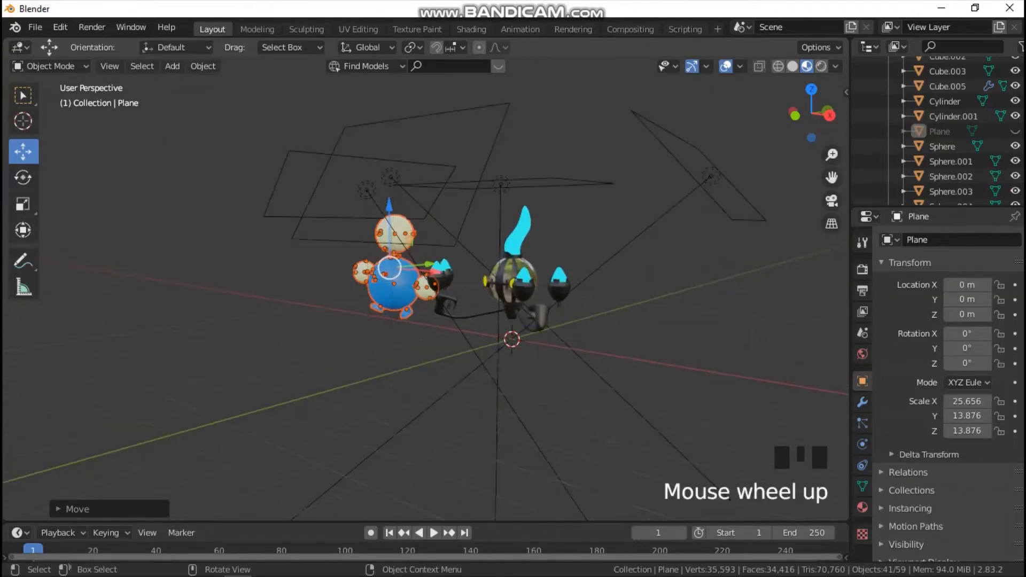
scroll(941, 125, "up", 6)
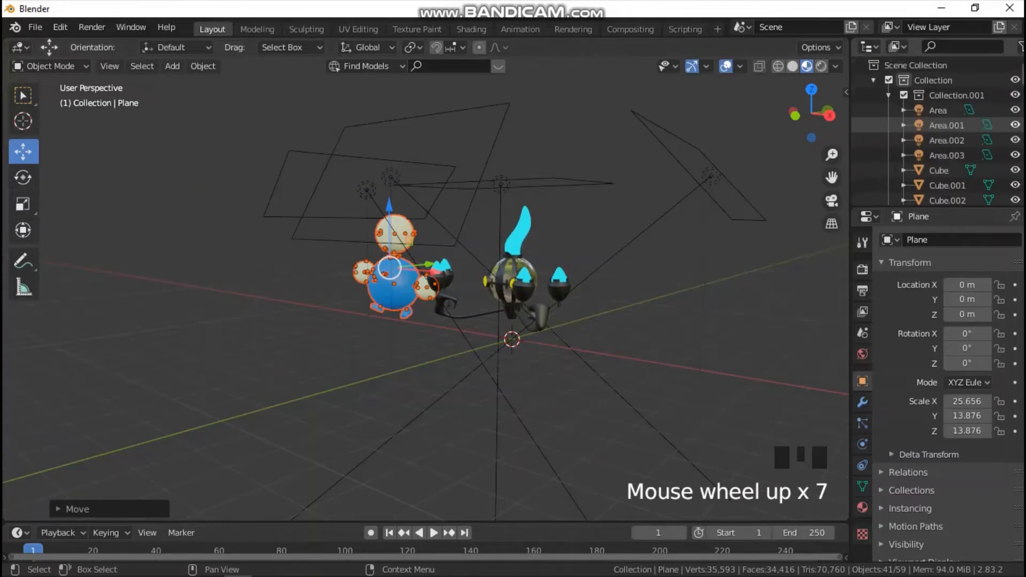
scroll(1015, 125, "up", 3)
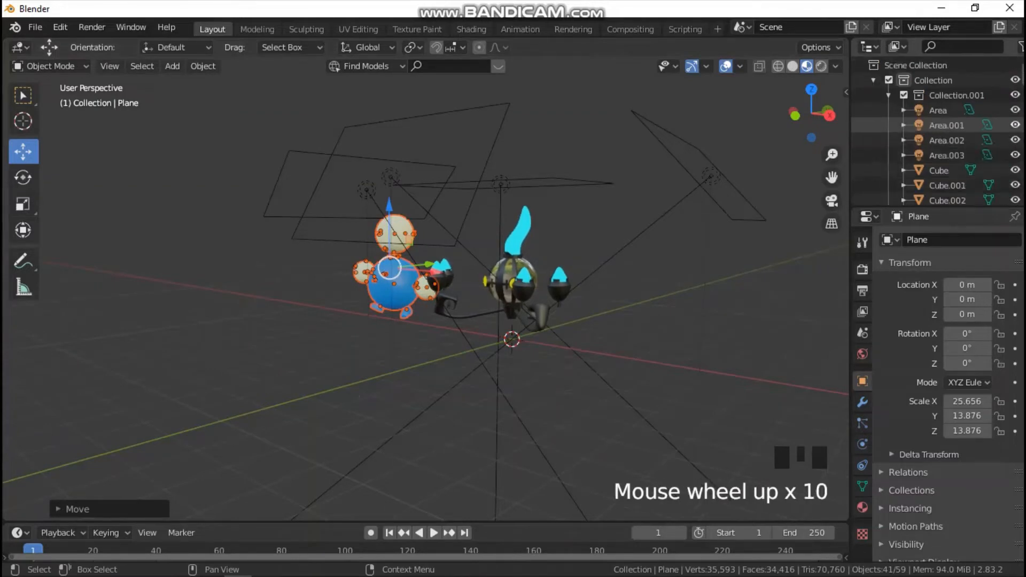
left_click(1016, 110)
left_click(1015, 125)
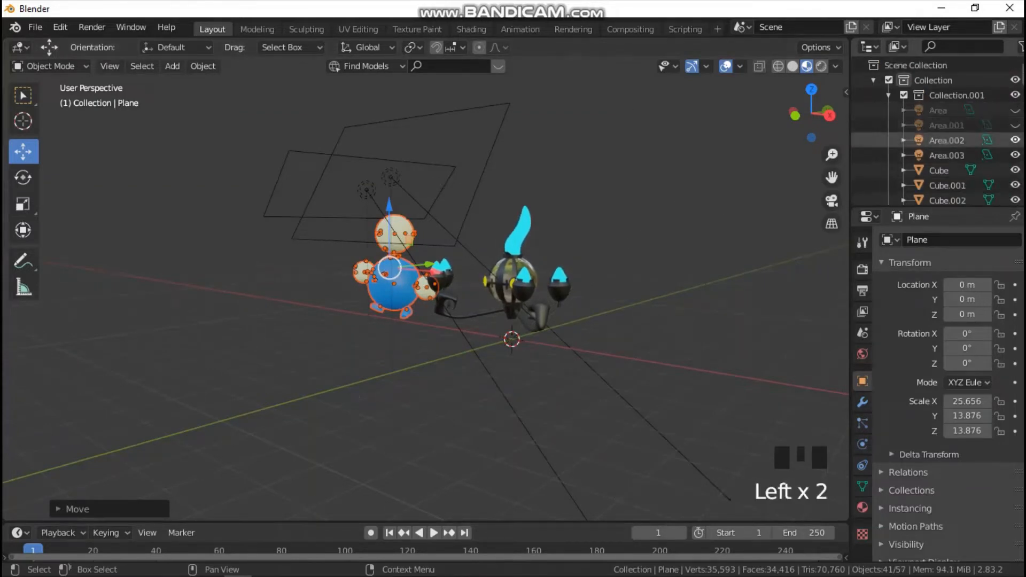
left_click(1016, 140)
left_click(1015, 155)
Step: In front view, scale Jumpluff down to less than half its size and move it closer to Chandelure and lower
key("grave")
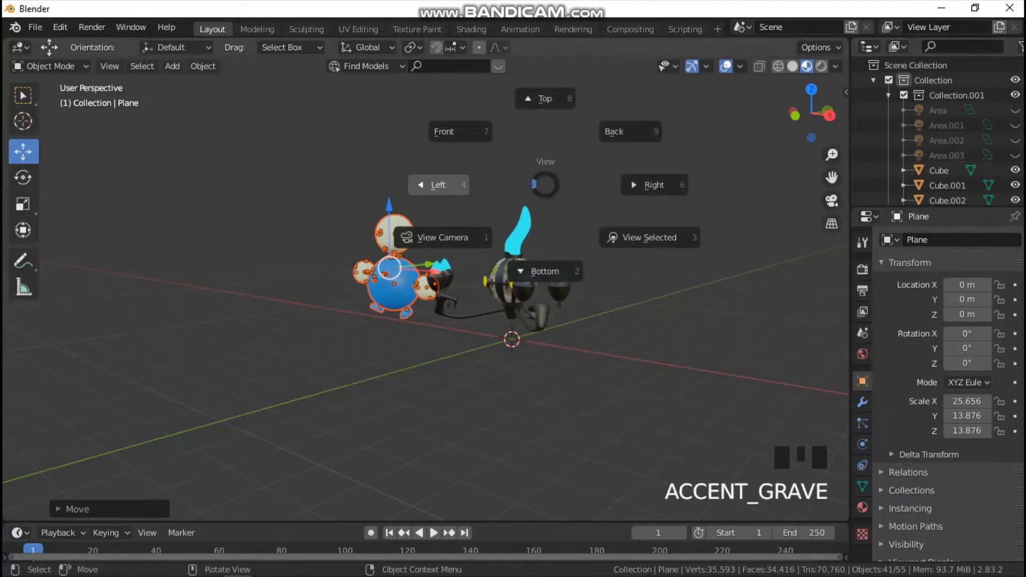
scroll(436, 267, "up", 1)
left_click(380, 208)
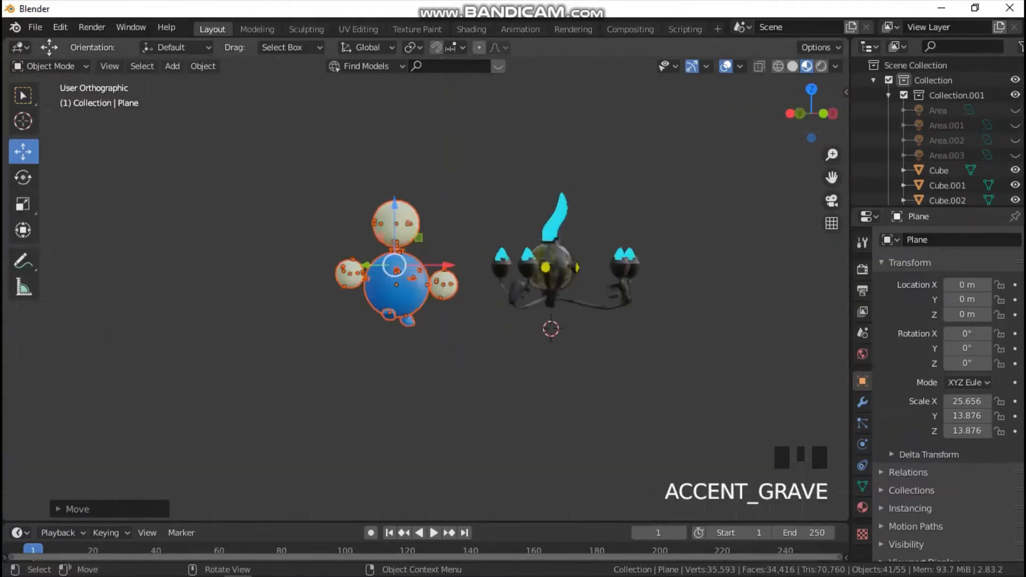
scroll(380, 209, "up", 4)
key("s")
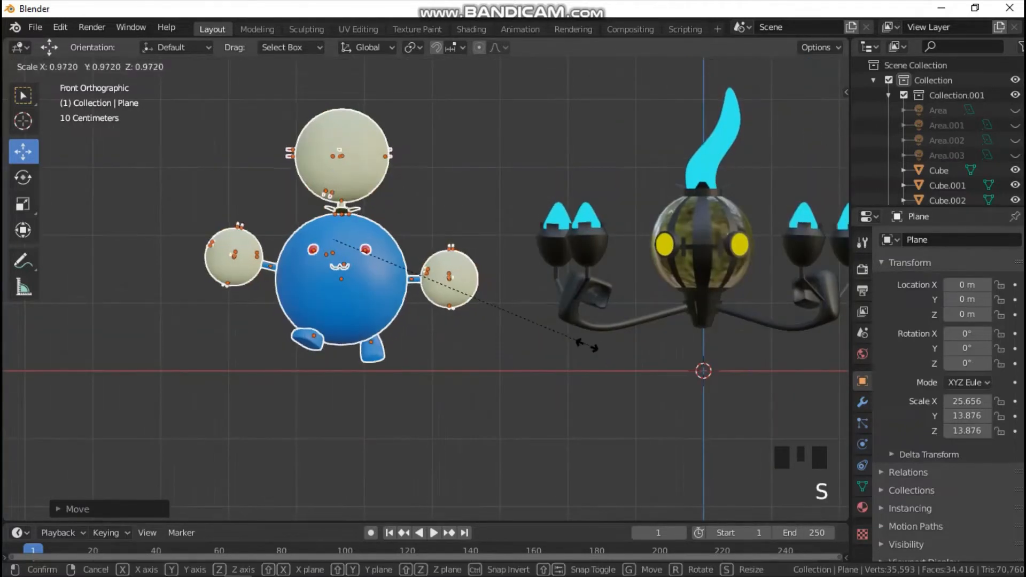
left_click(454, 265)
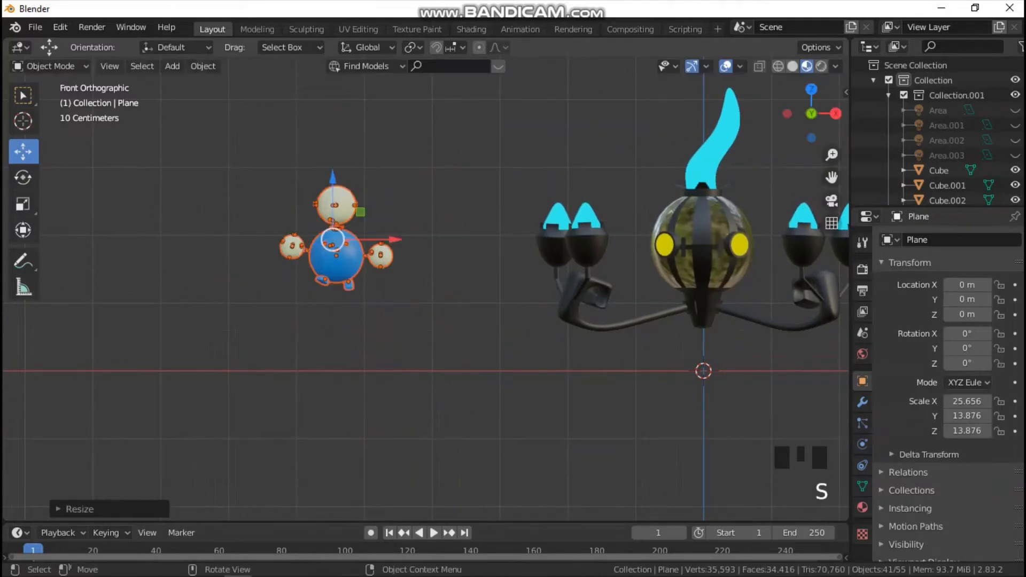
left_click_drag(374, 240, 434, 241)
left_click(321, 374)
middle_click_drag(321, 374, 406, 369)
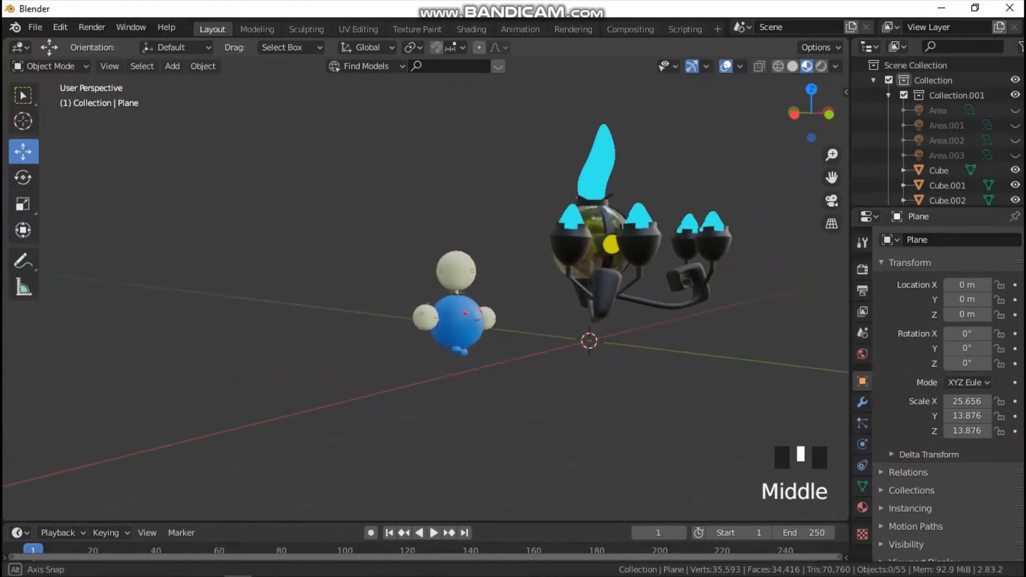
Step: Reselect Jumpluff in front view and shift it slightly closer to Chandelure along the X axis
key("grave")
left_click(484, 283)
left_click_drag(379, 239, 475, 382)
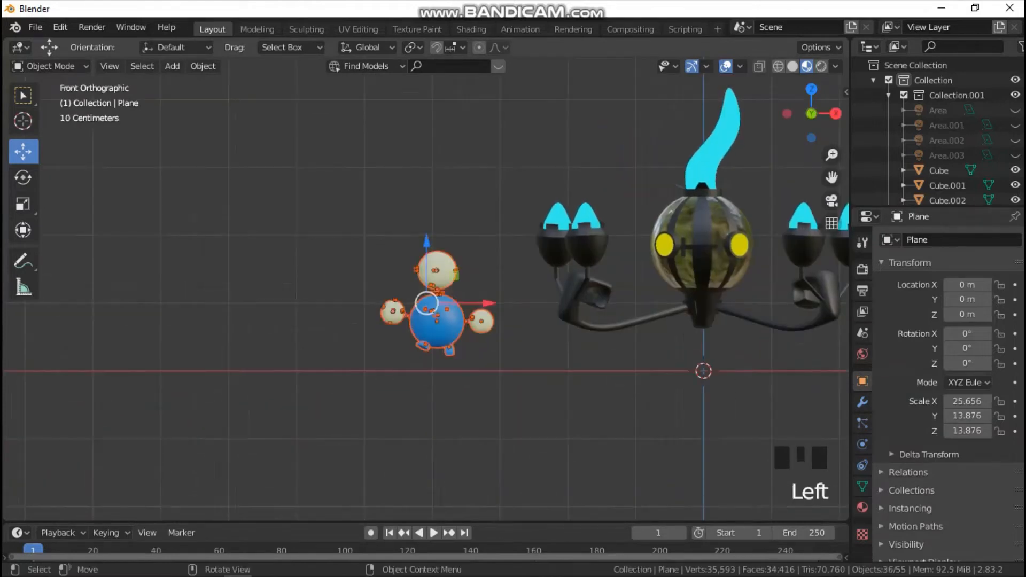
left_click_drag(488, 303, 522, 303)
middle_click_drag(522, 303, 452, 308)
key("grave")
left_click(468, 252)
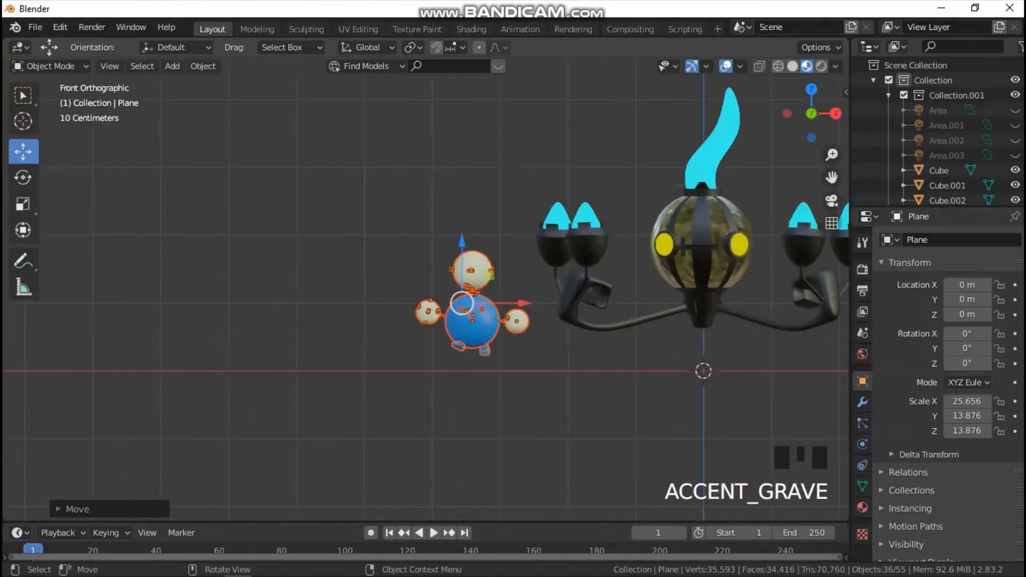
left_click_drag(832, 177, 543, 184)
left_click(543, 184)
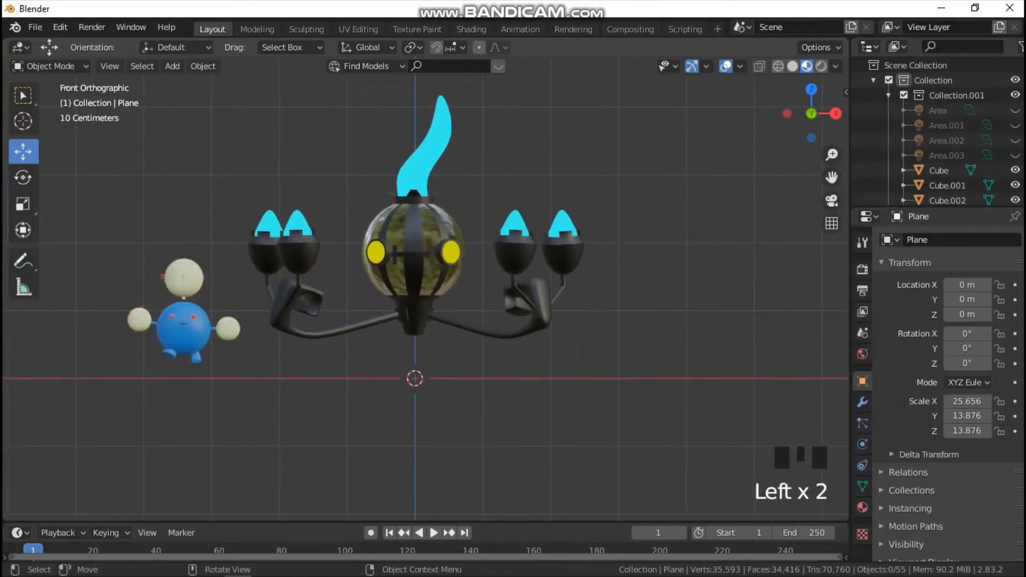
Step: Select all of Chandelure's parts and move them along positive X, away from Jumpluff
left_click_drag(239, 131, 585, 383)
left_click_drag(475, 257, 642, 257)
left_click(646, 197)
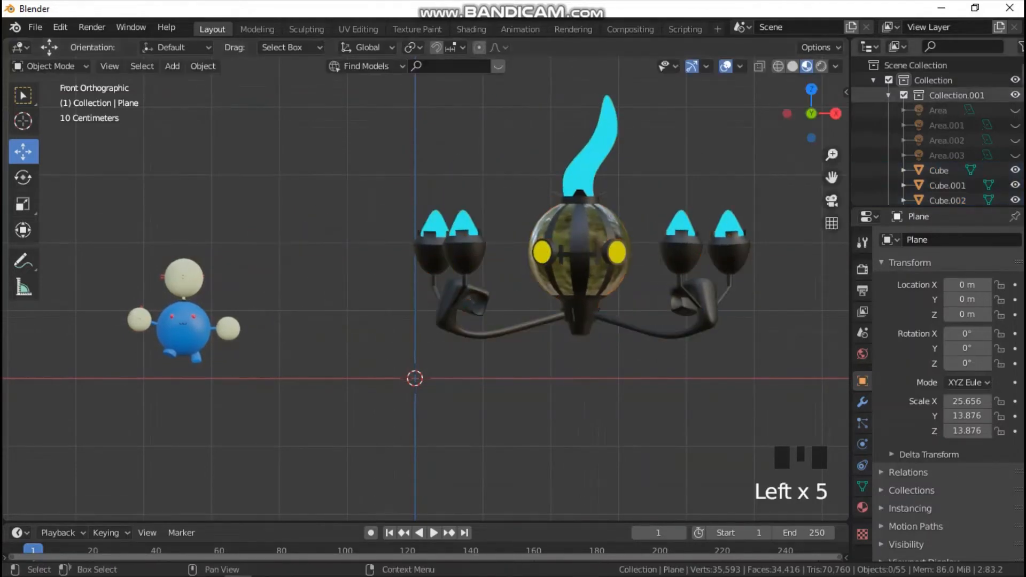
Step: Unhide the area lights Area, Area.001, Area.002 and Area.003
left_click(1015, 110)
left_click(1015, 125)
left_click(1015, 140)
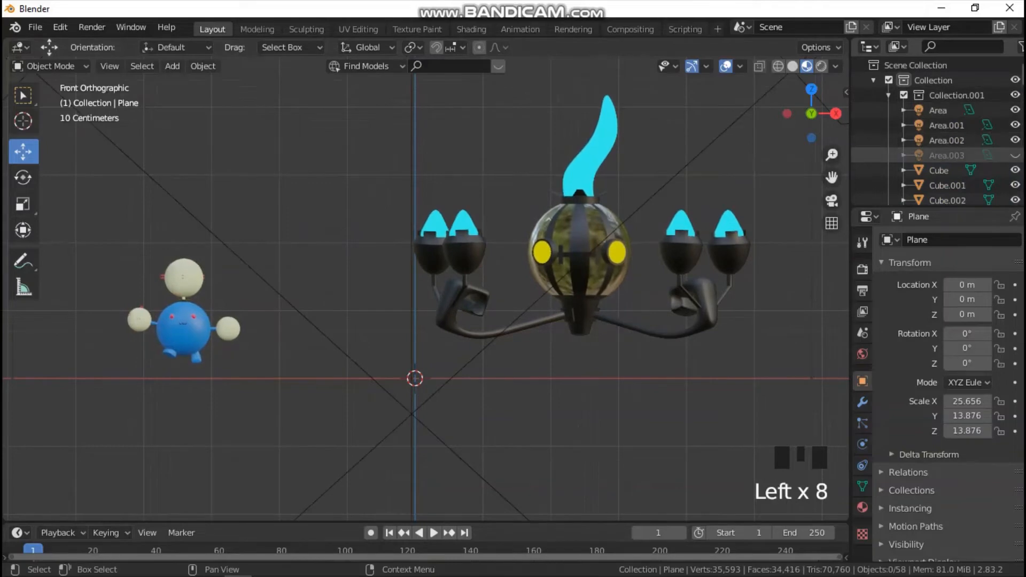
left_click(1015, 155)
Step: In top view, move side lights Area.001 and Area.002 outward along X to about 9.9 m and -11.7 m
scroll(424, 291, "down", 4)
middle_click_drag(185, 442, 209, 417)
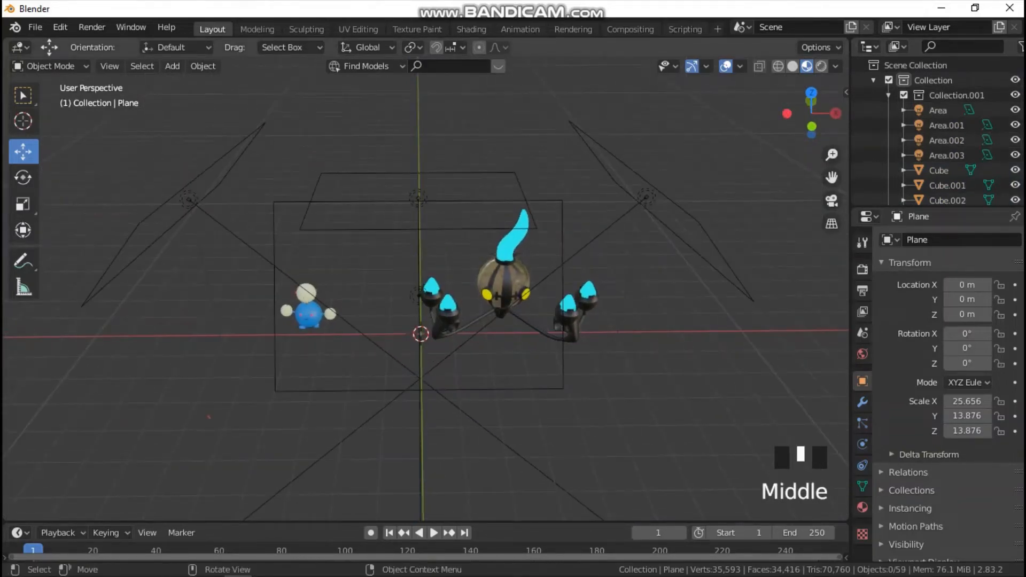
key("grave")
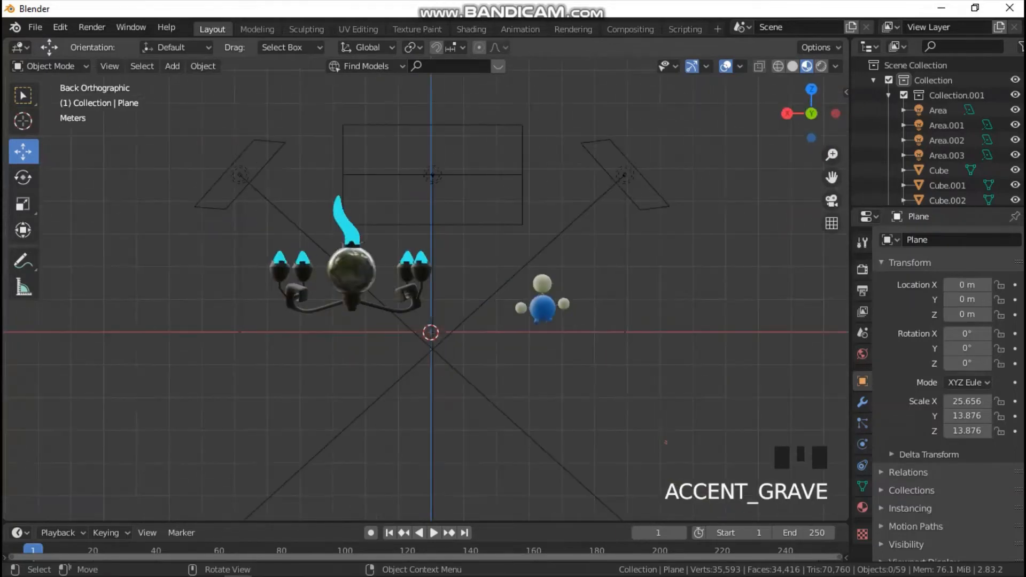
key("grave")
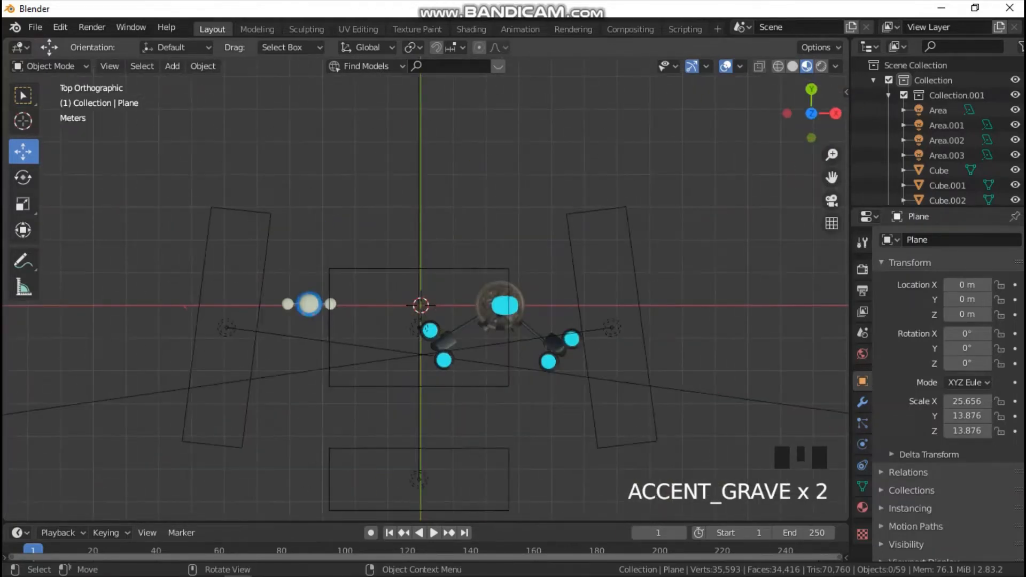
scroll(426, 297, "up", 3)
scroll(426, 296, "down", 2)
left_click(649, 336)
scroll(648, 335, "down", 2)
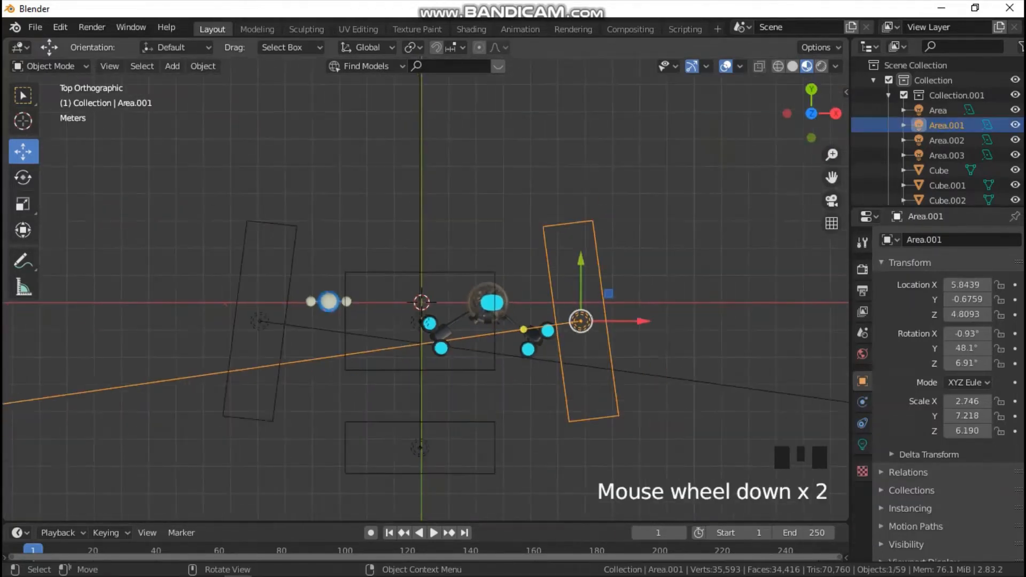
left_click_drag(641, 321, 752, 322)
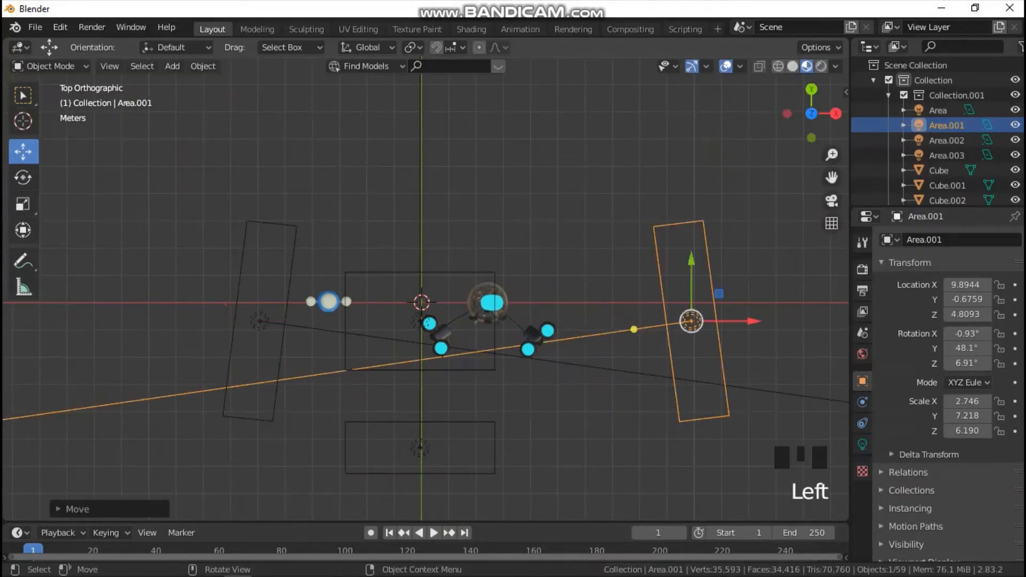
left_click(260, 322)
left_click_drag(321, 322, 163, 322)
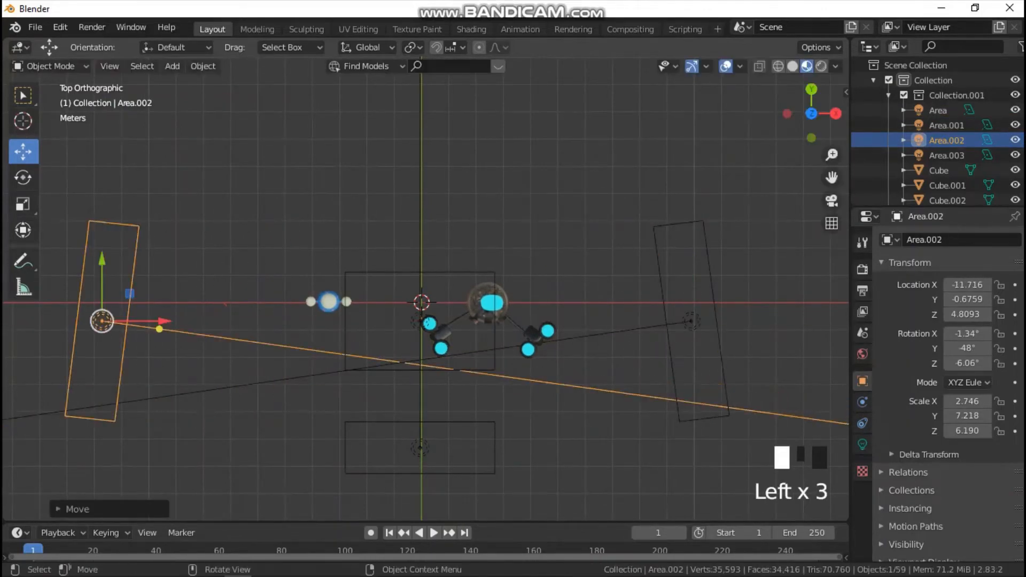
Step: Enlarge the overhead light Area to a scale of about 11.2 in X and 5.0 in Y
left_click(476, 273)
key("s")
key("x")
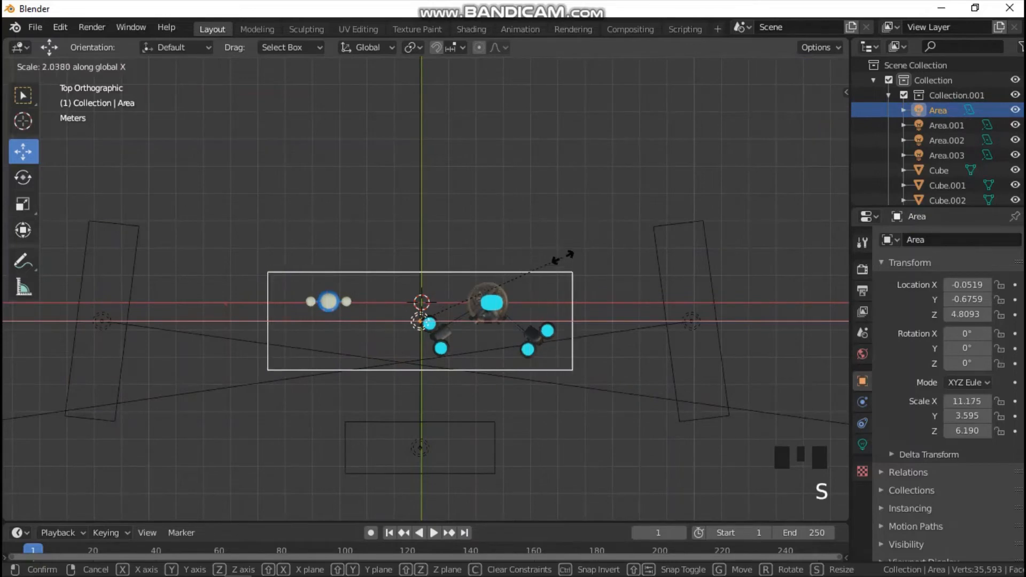
left_click(561, 259)
key("s")
key("y")
left_click(569, 308)
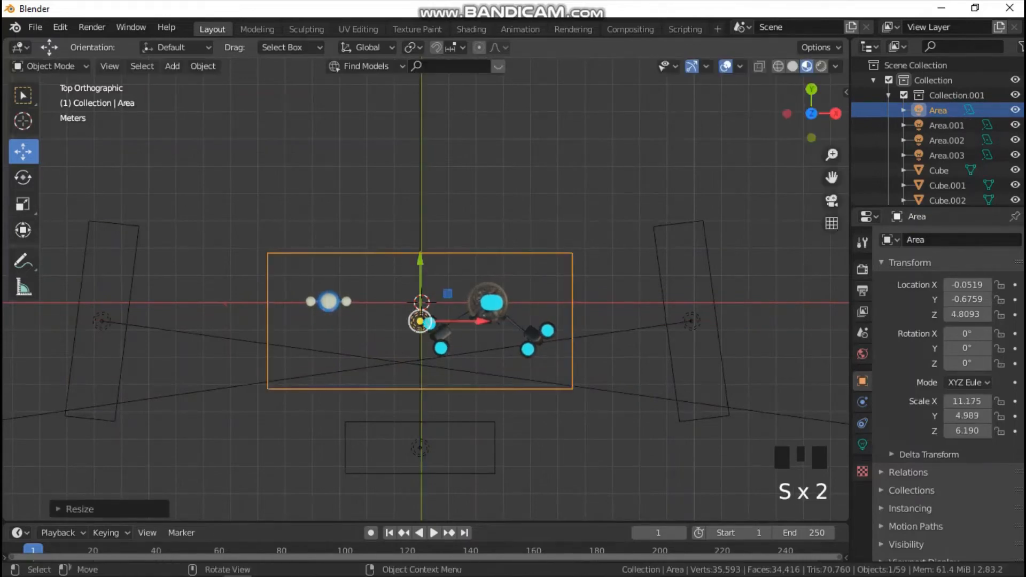
Step: Rotate the side lights in top view, Area.001 to about -2.5° and Area.002 to about 7.2° around Z
key("grave")
left_click(691, 321)
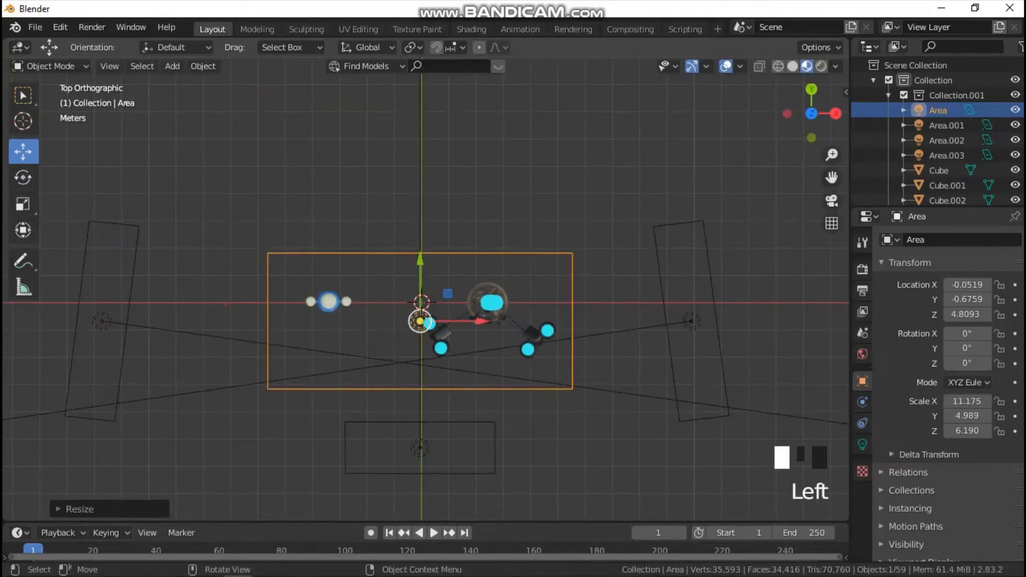
key("r")
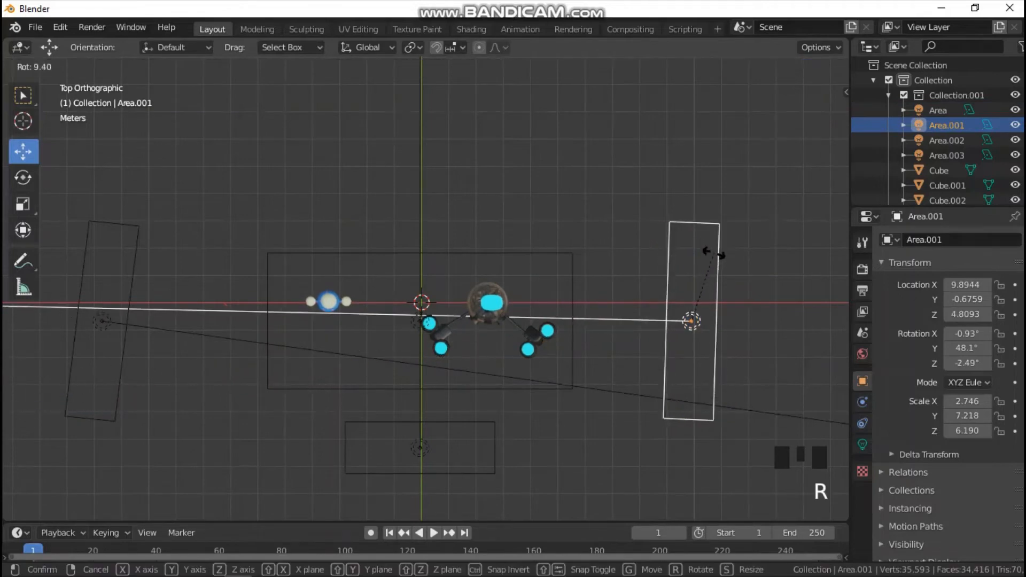
left_click(710, 238)
left_click(101, 321)
key("r")
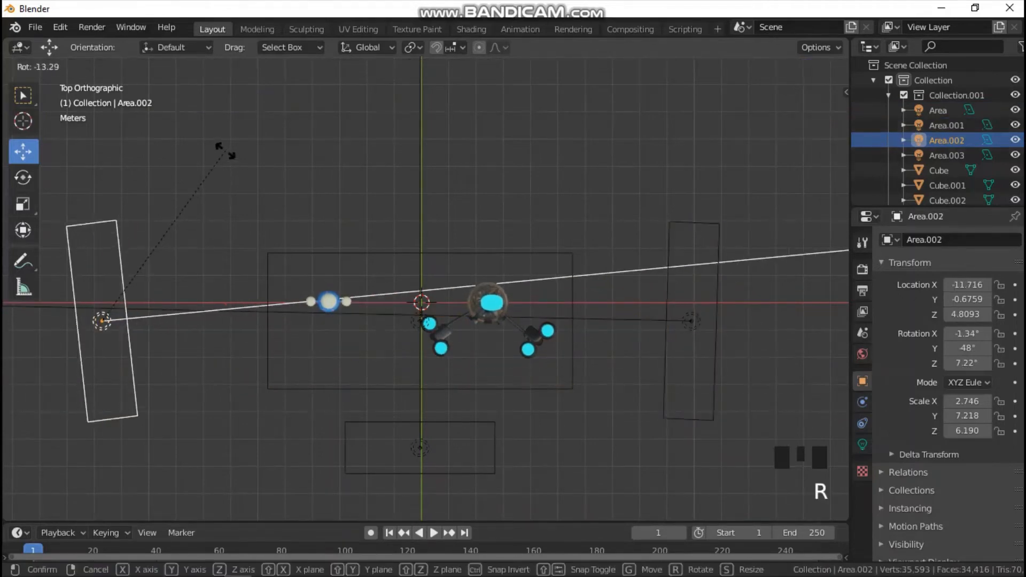
left_click(224, 160)
Step: Unhide the Plane backdrop in Collection.001 behind Chandelure and Jumpluff
key("grave")
left_click(347, 356)
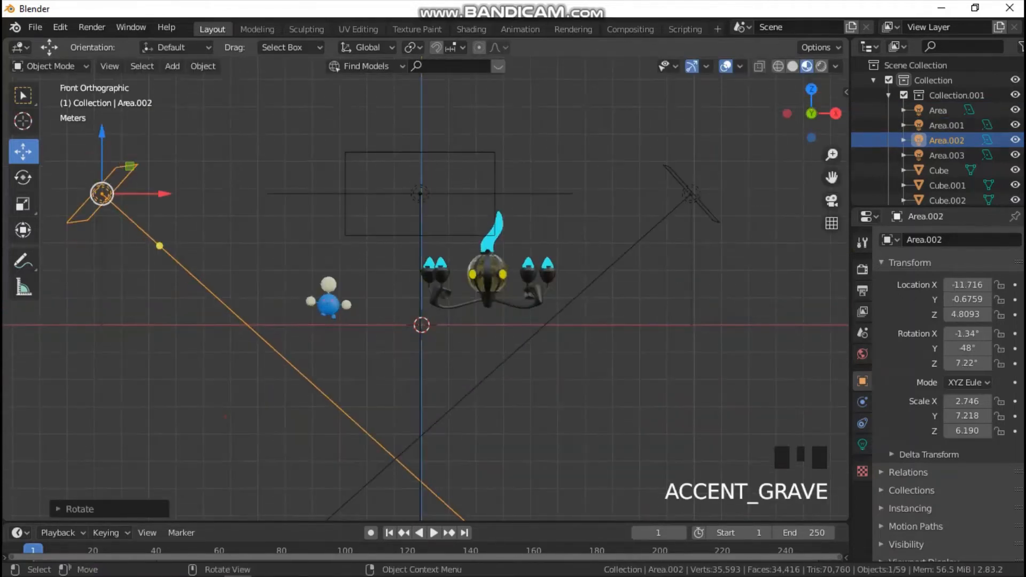
scroll(935, 128, "down", 8)
scroll(935, 129, "down", 20)
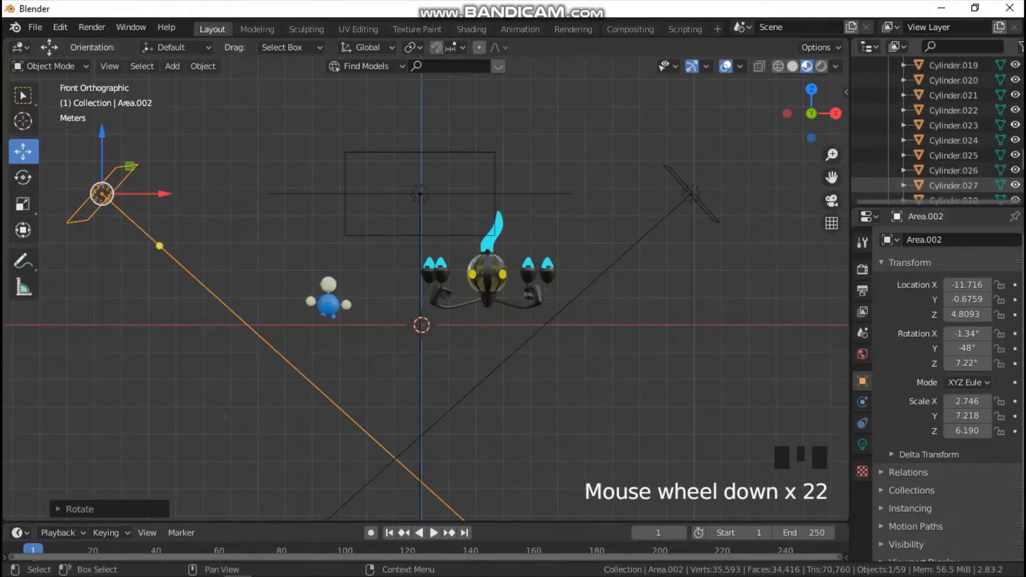
scroll(935, 128, "up", 20)
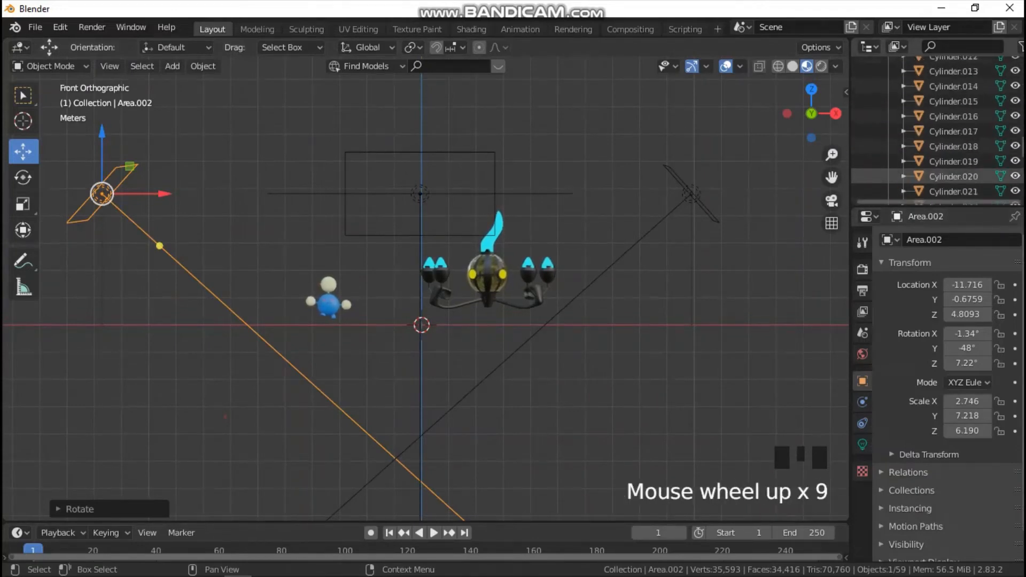
left_click(1015, 71)
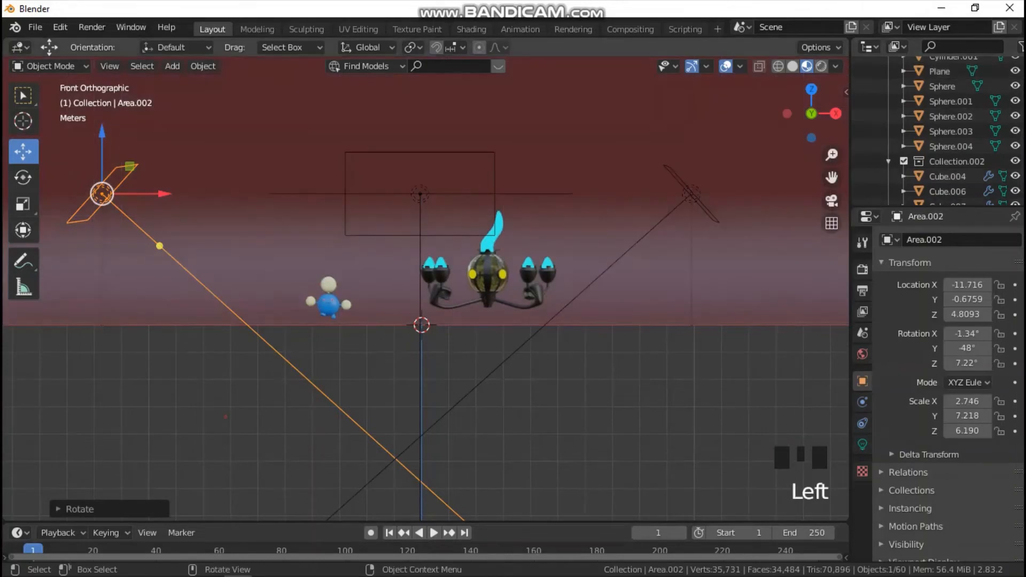
Step: Examine Chandelure and Jumpluff against the backdrop from several angles, checking their placement and the surrounding area lights
scroll(424, 289, "up", 5)
scroll(424, 289, "down", 4)
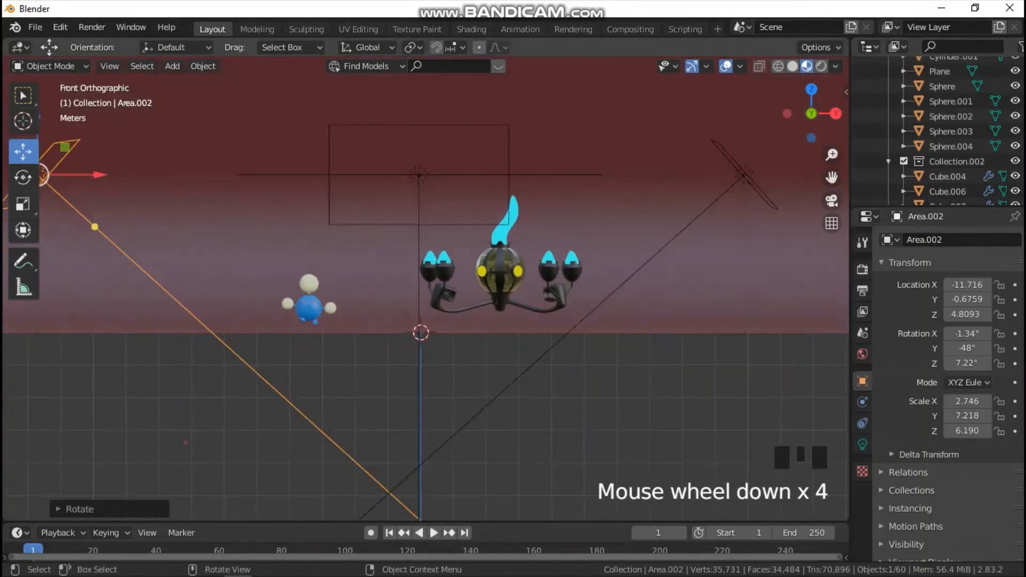
middle_click_drag(424, 289, 454, 278)
scroll(424, 288, "up", 6)
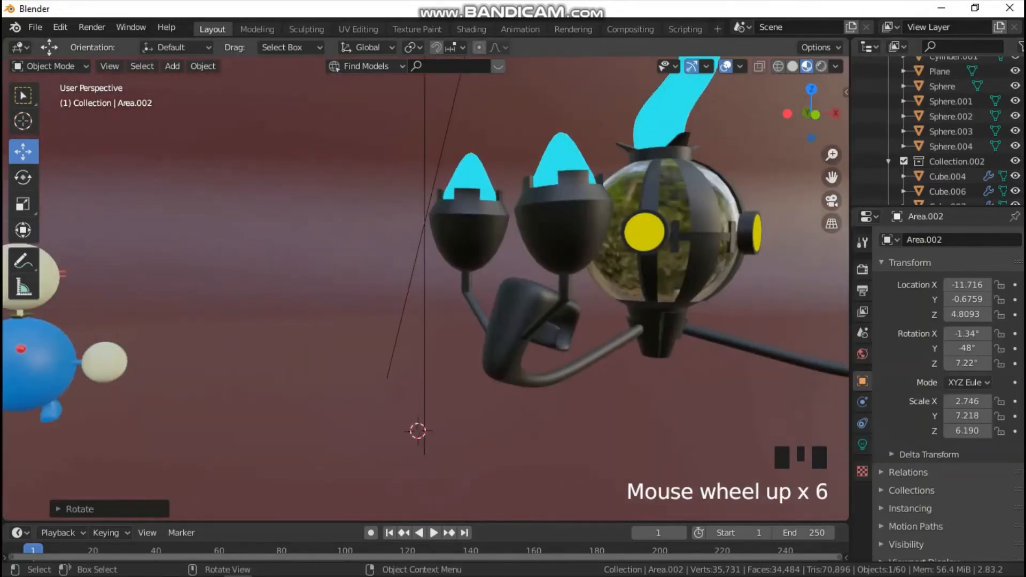
scroll(424, 289, "down", 3)
mouse_move(423, 289)
middle_mouse_down()
mouse_move(395, 278)
mouse_move(374, 288)
mouse_move(407, 283)
middle_mouse_up()
scroll(426, 289, "up", 2)
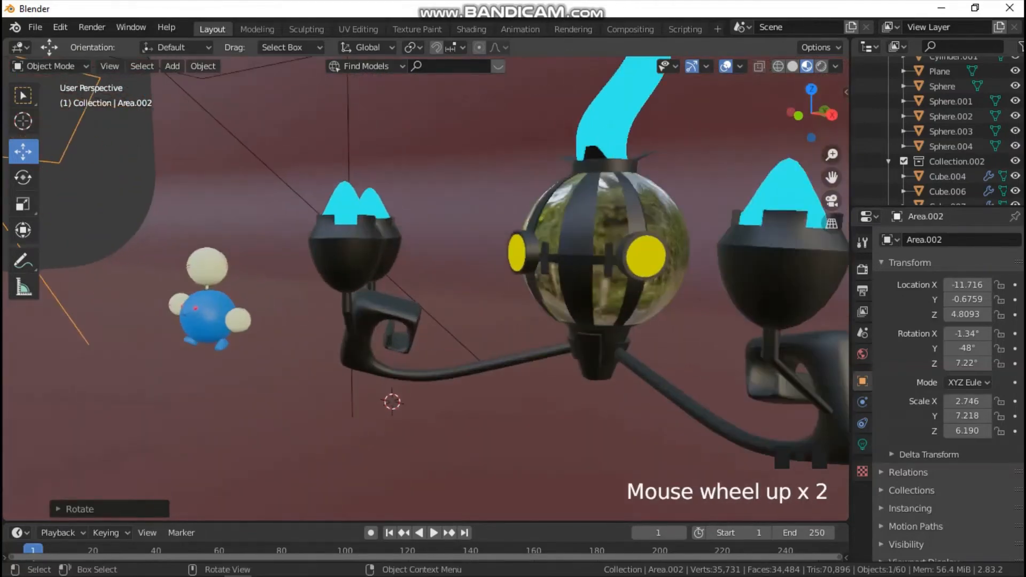
middle_click_drag(426, 288, 417, 261)
scroll(426, 288, "down", 2)
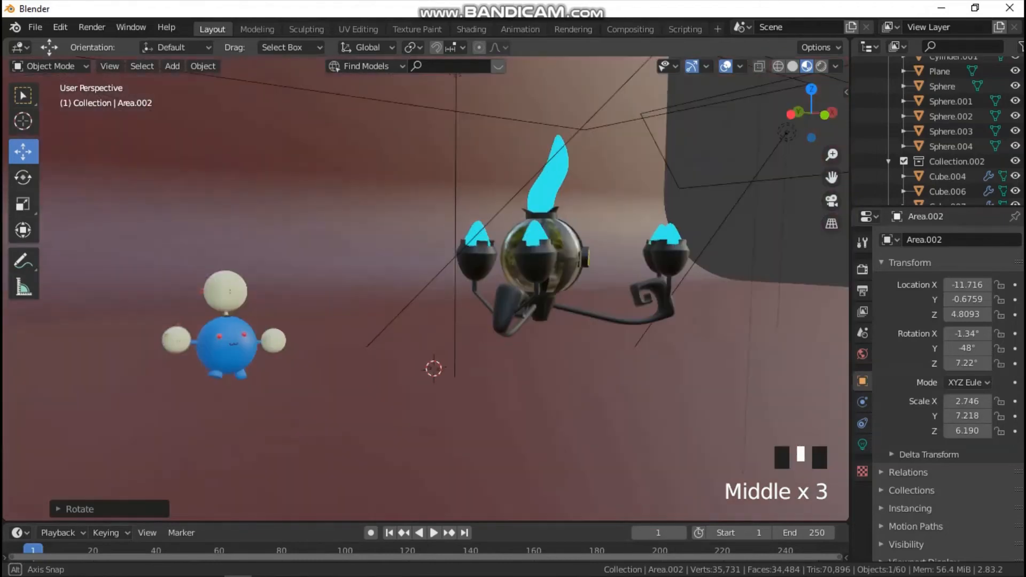
scroll(416, 260, "up", 2)
Step: Deselect light Area.002 and compare Chandelure's and Jumpluff's size and placement in front and angled views
key("grave")
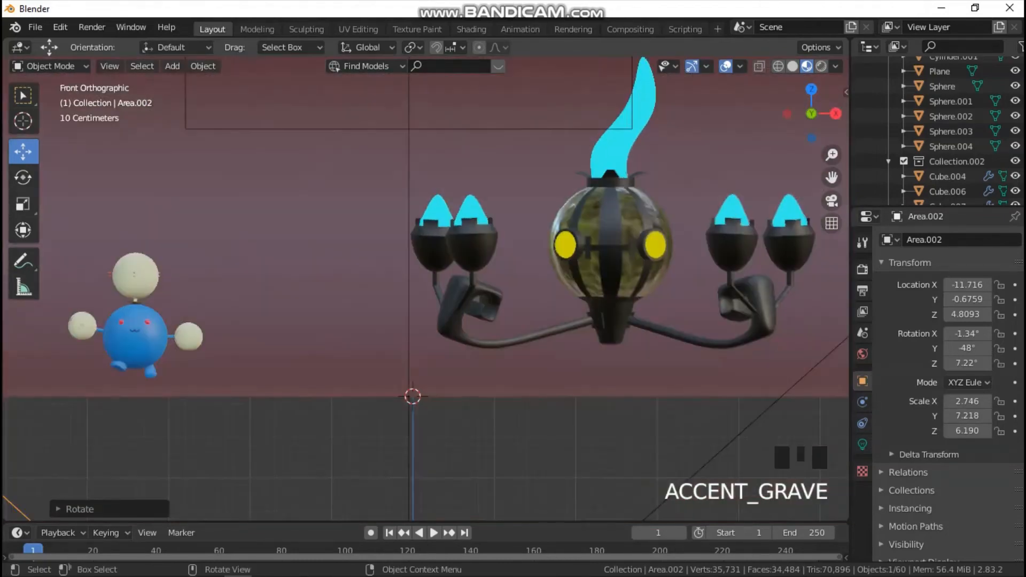
left_click(363, 449)
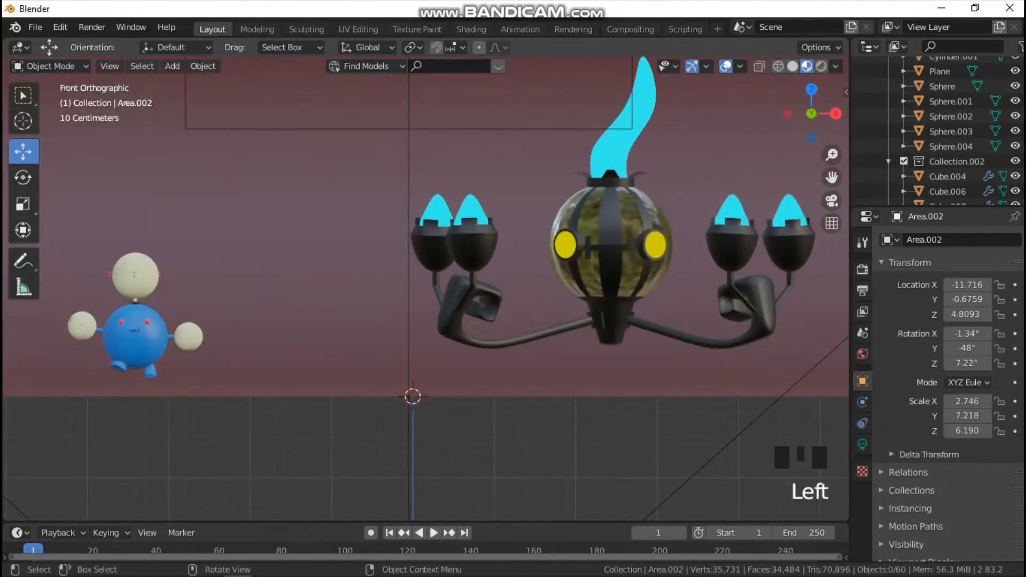
scroll(426, 289, "up", 1)
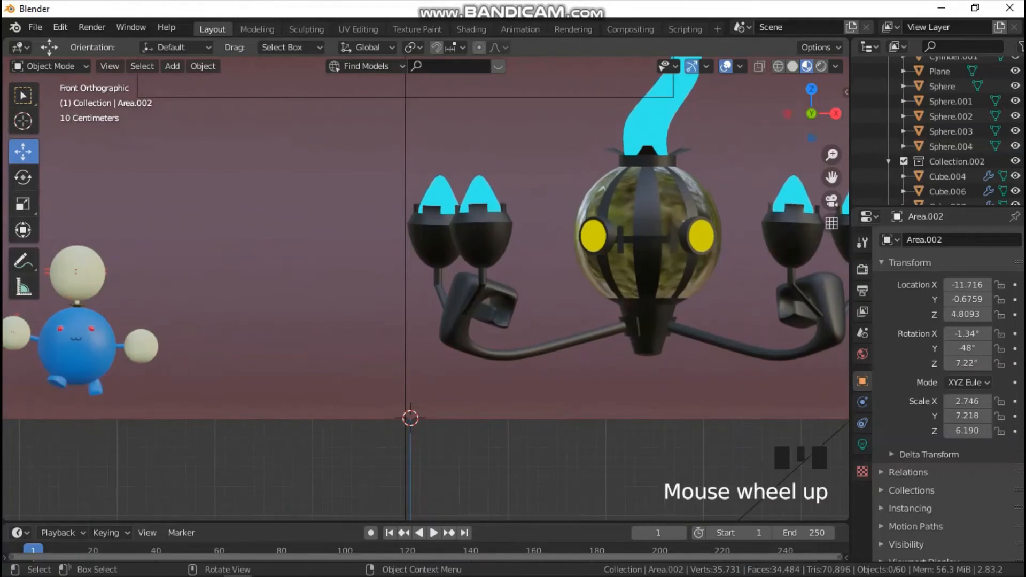
scroll(426, 288, "down", 1)
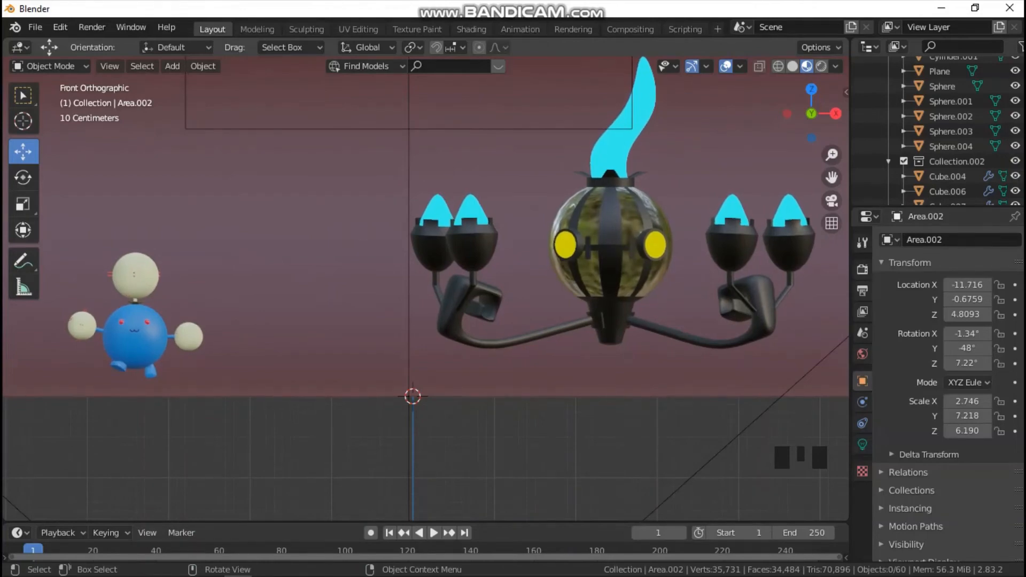
middle_click_drag(428, 268, 407, 268)
scroll(428, 267, "down", 2)
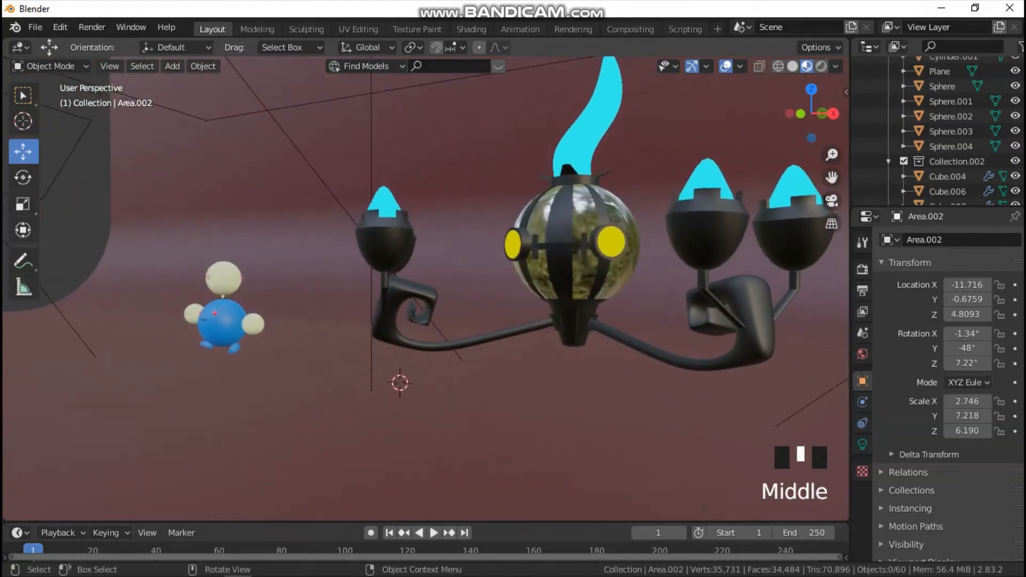